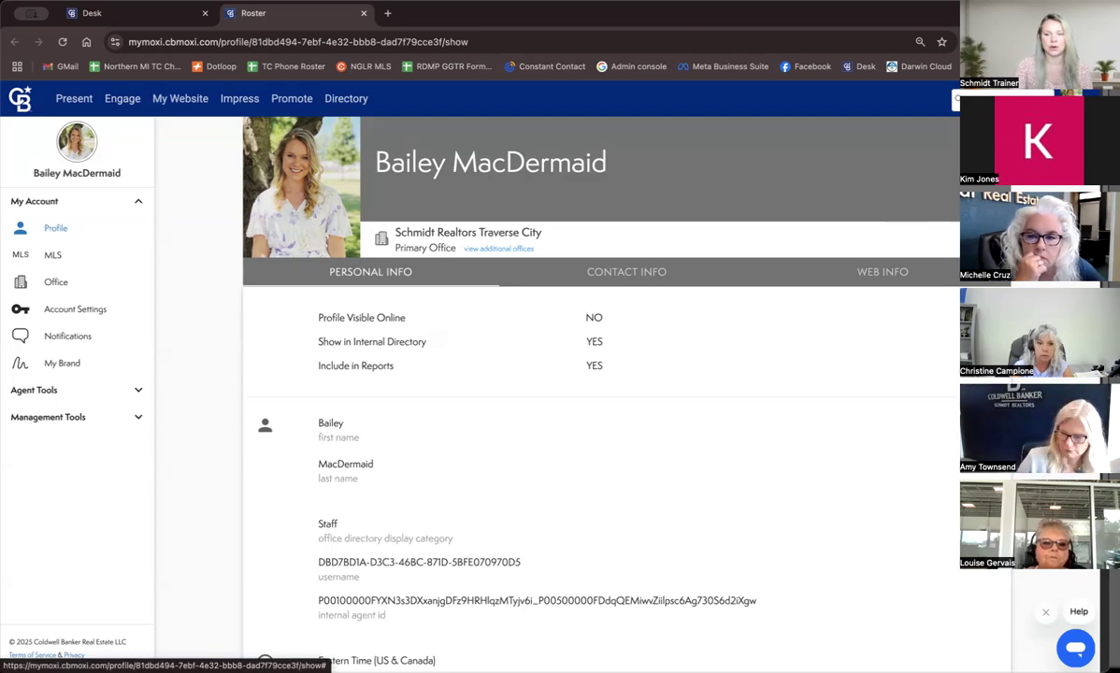
# Open Listings to Leads from the external links page and log in with the saved credentials.
pyautogui.click(1071, 98)
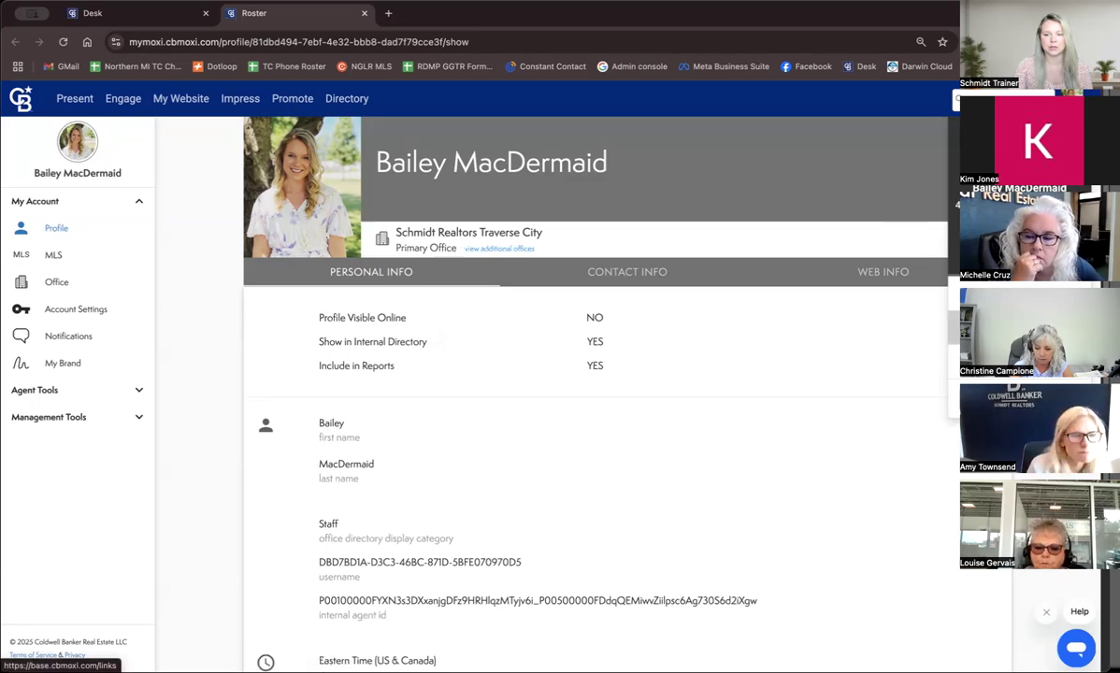
pyautogui.click(1018, 327)
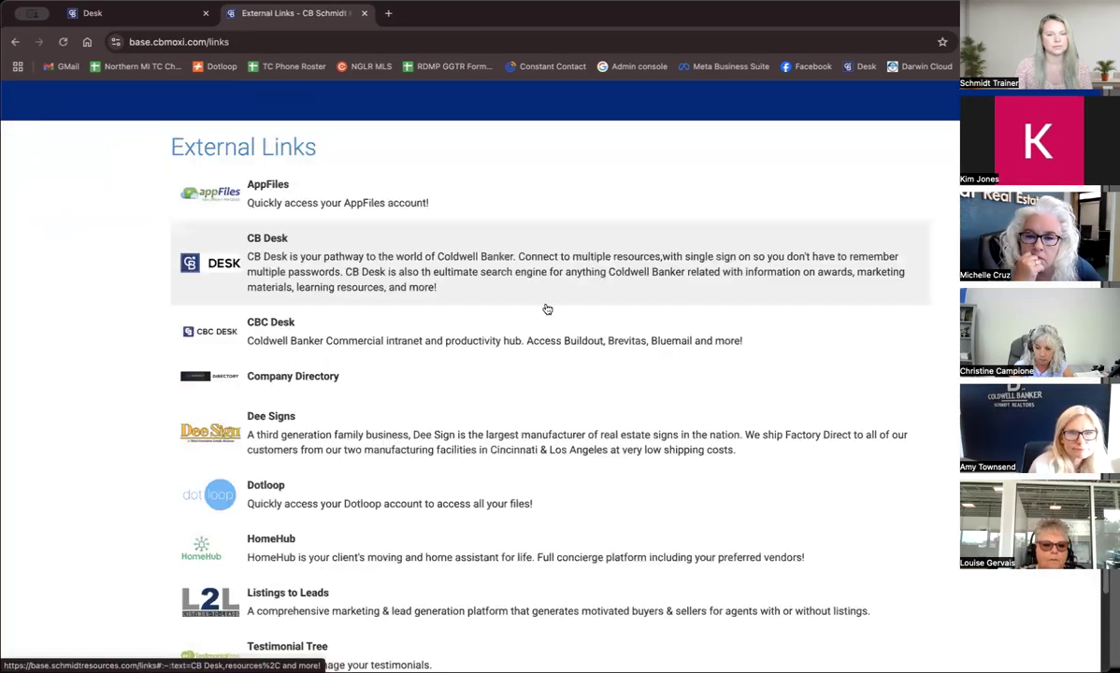
pyautogui.scroll(-1, 549, 305)
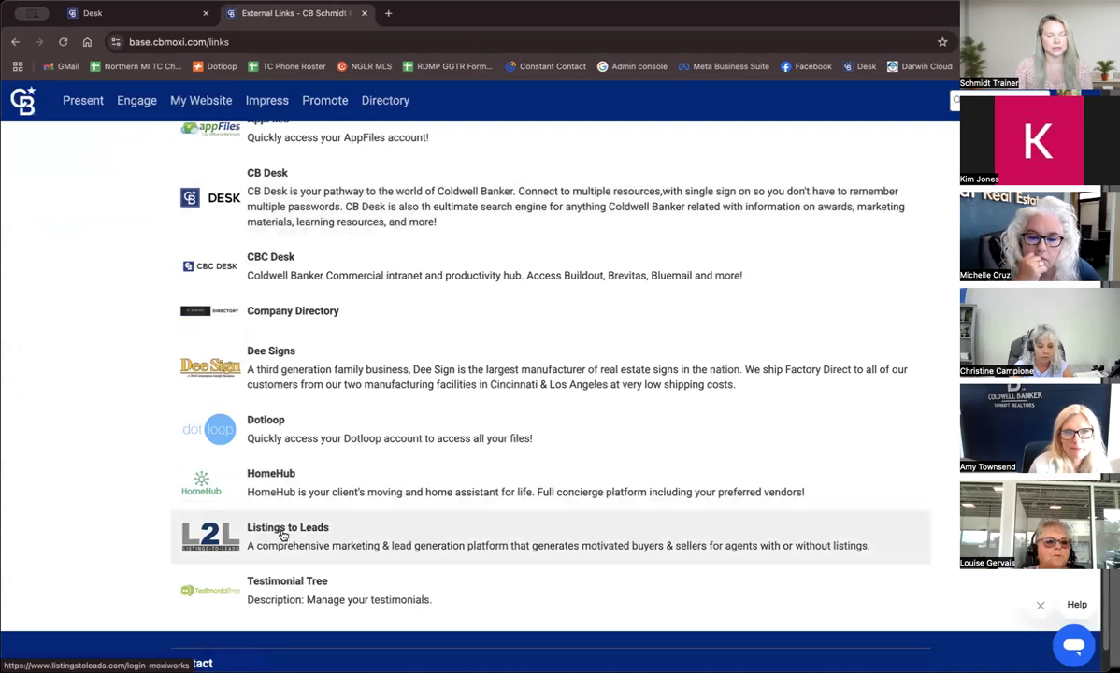
pyautogui.click(283, 534)
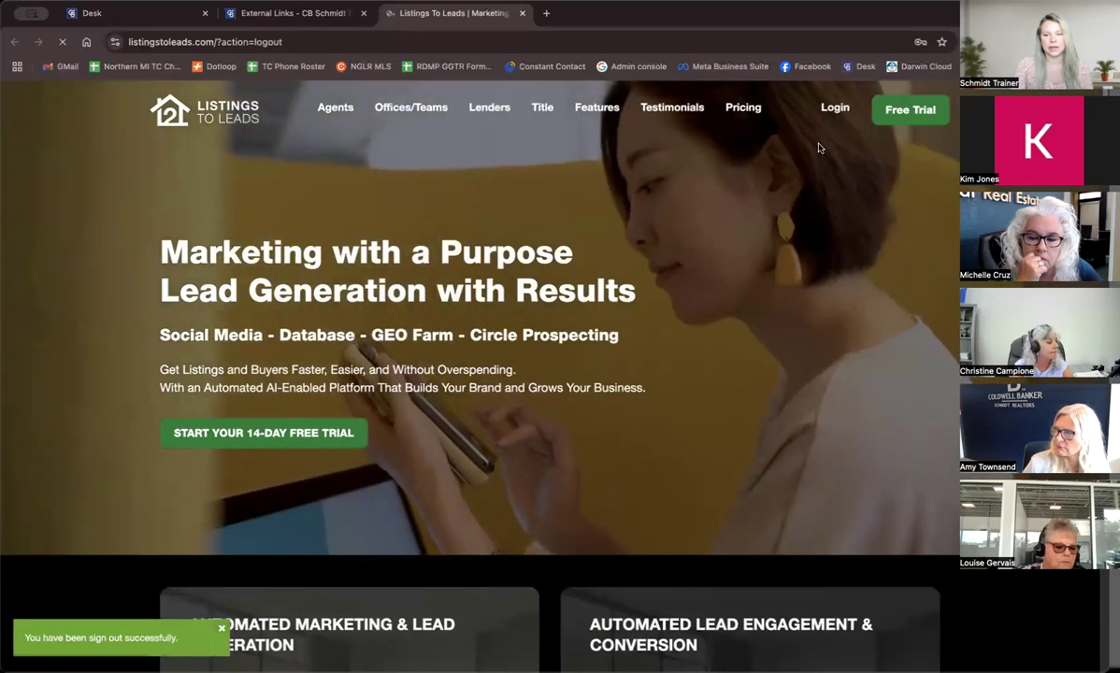
pyautogui.click(831, 114)
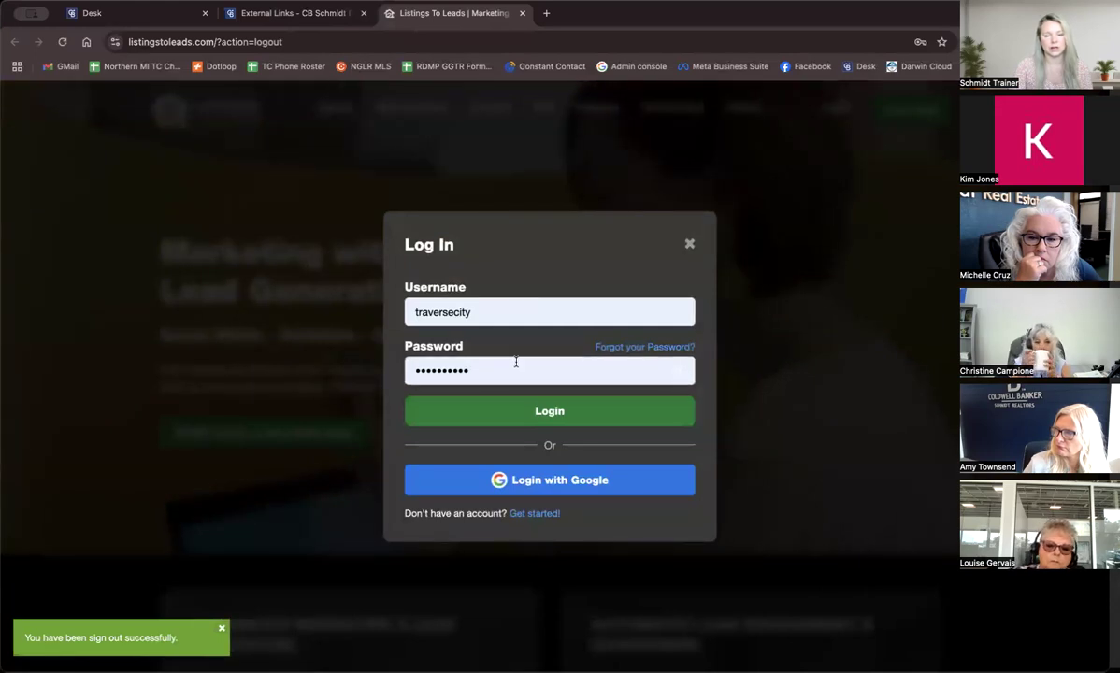
pyautogui.click(550, 412)
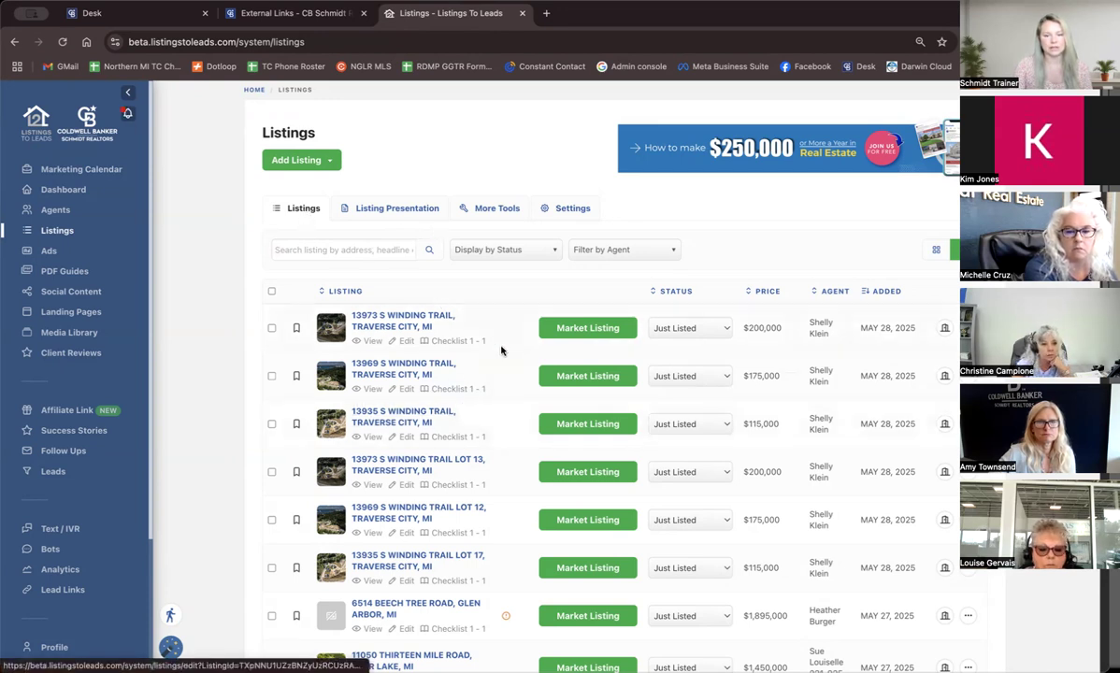
# Open the All Listings Email tool and limit the email's listings to the Active status.
pyautogui.click(494, 209)
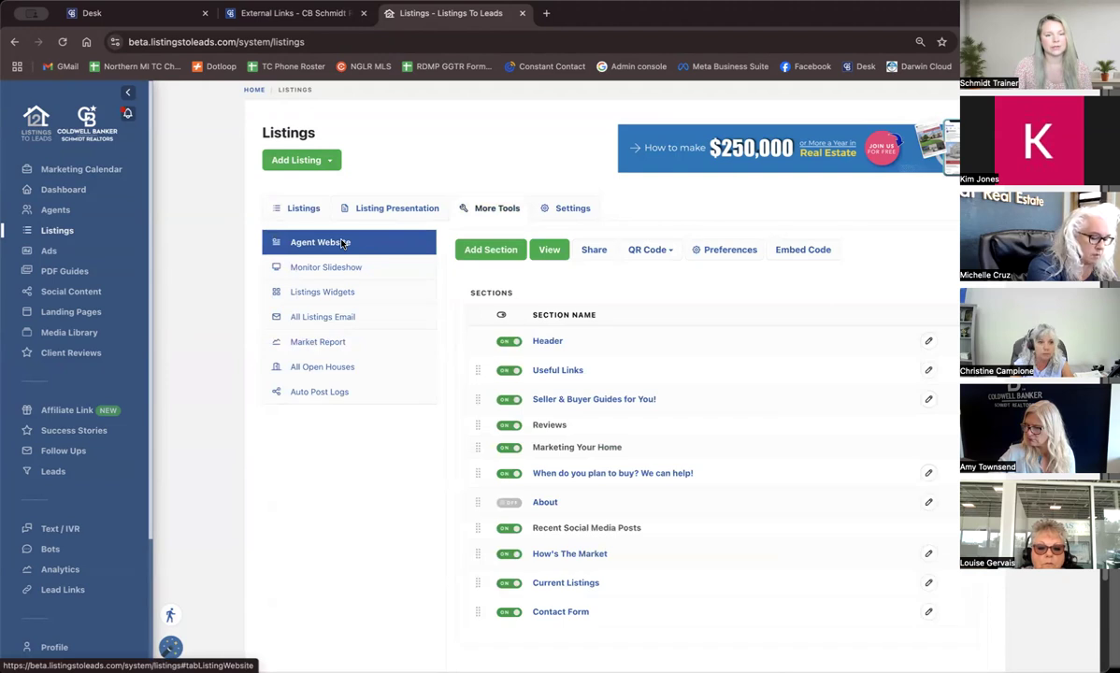
pyautogui.click(336, 322)
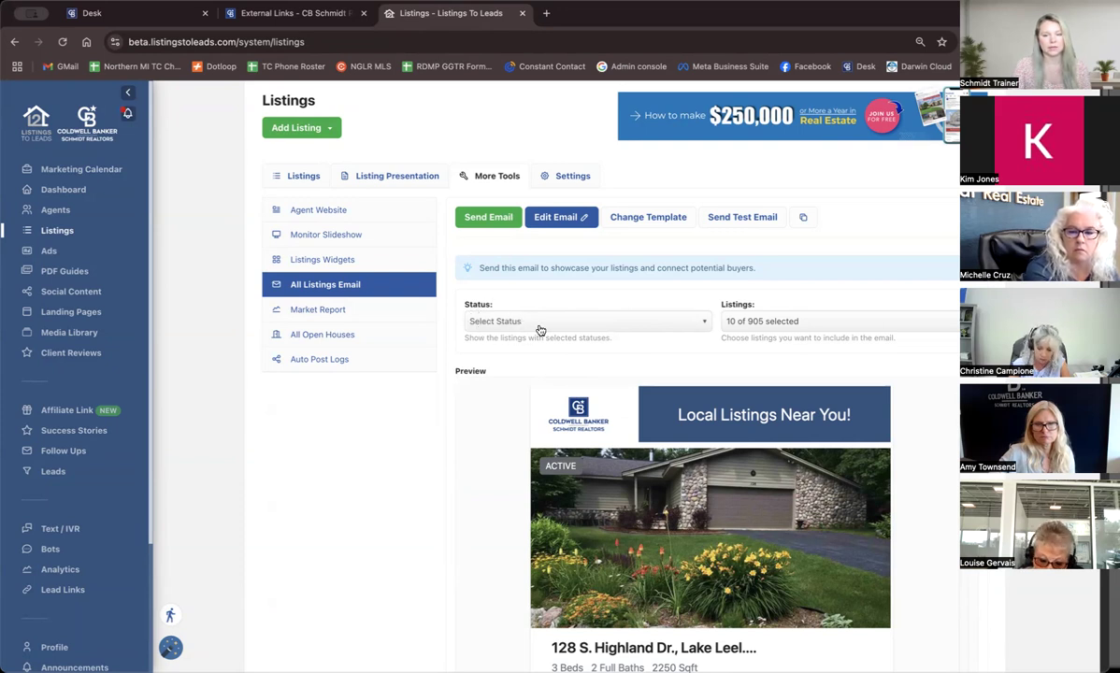
pyautogui.click(673, 326)
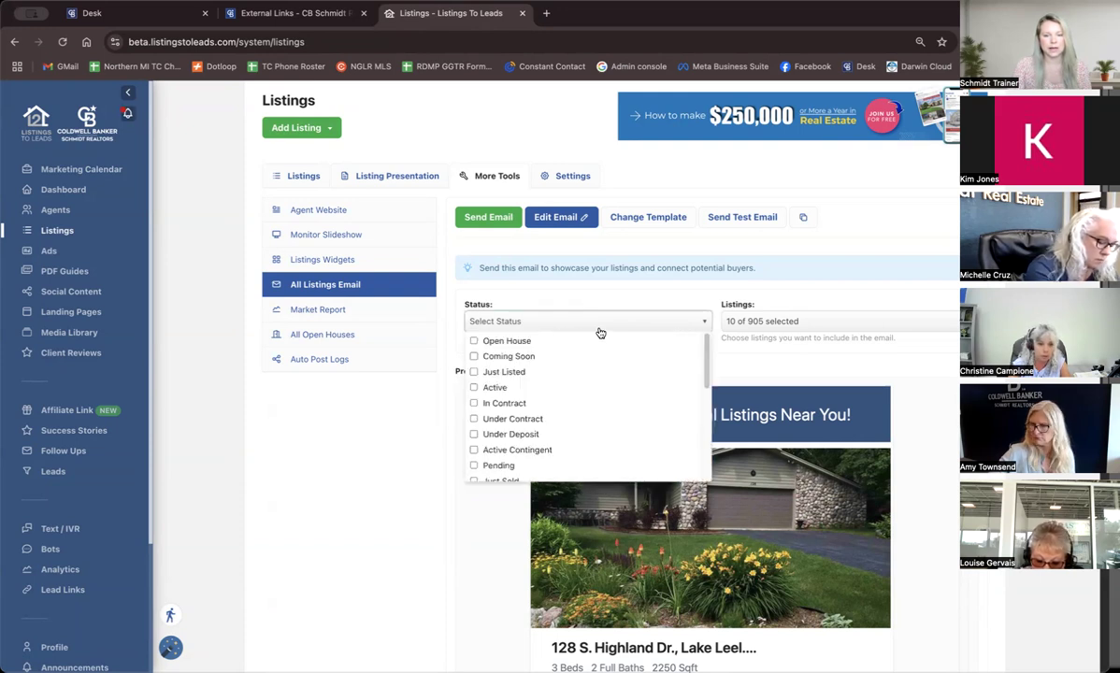
pyautogui.scroll(-5, 538, 432)
pyautogui.scroll(-5, 545, 437)
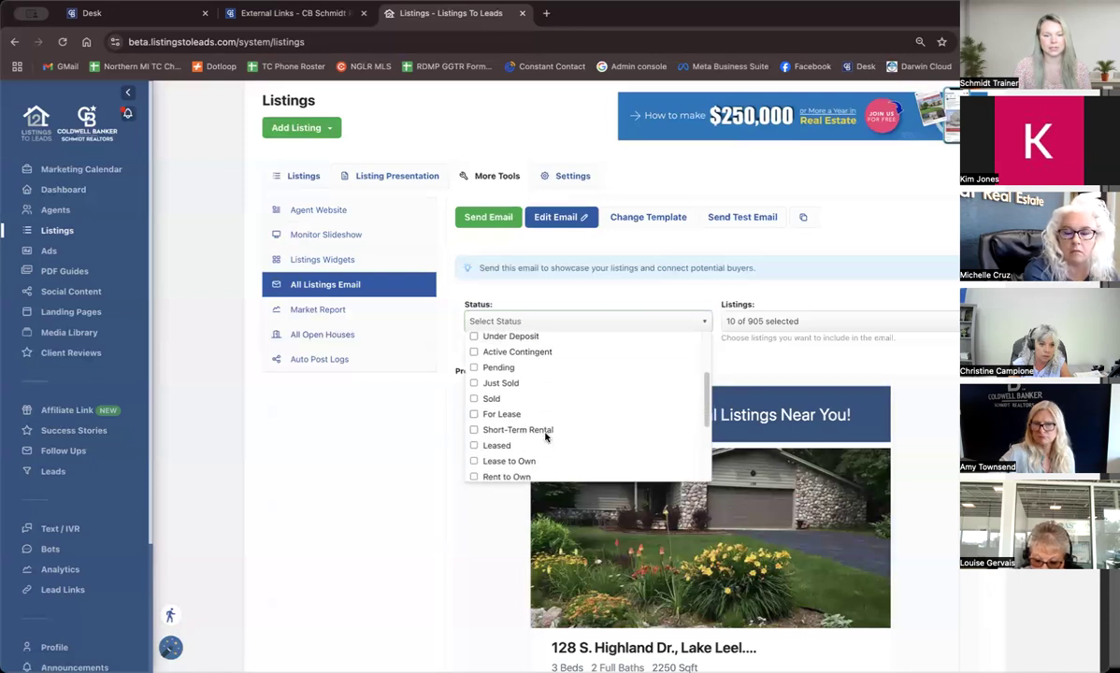
pyautogui.scroll(10, 549, 372)
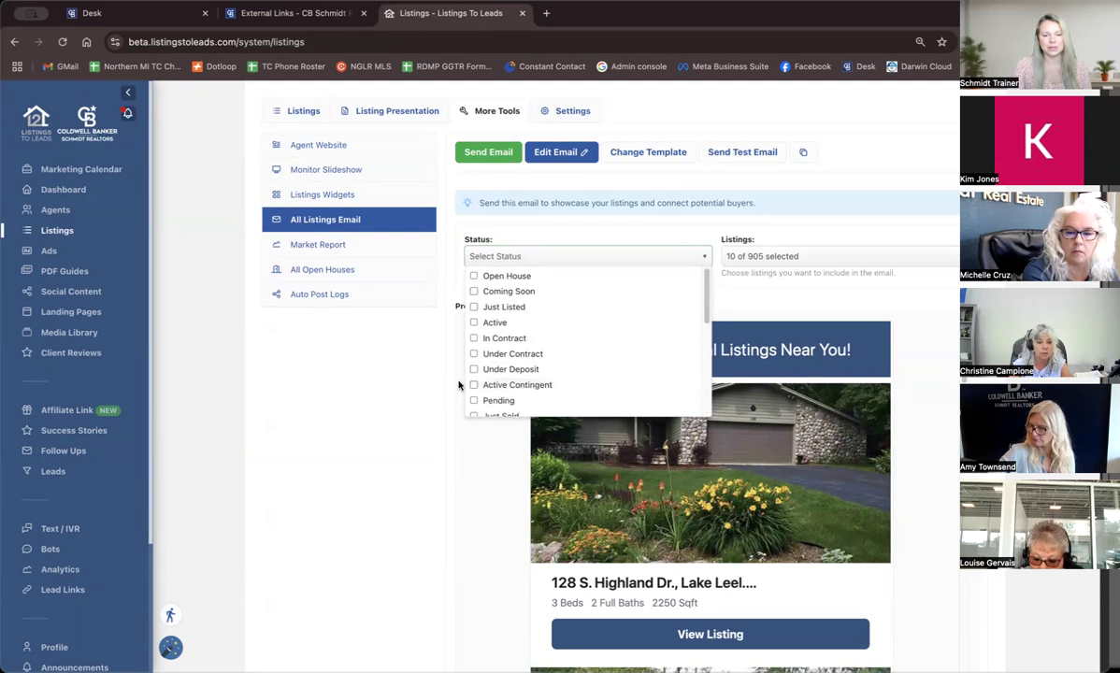
pyautogui.scroll(3, 434, 380)
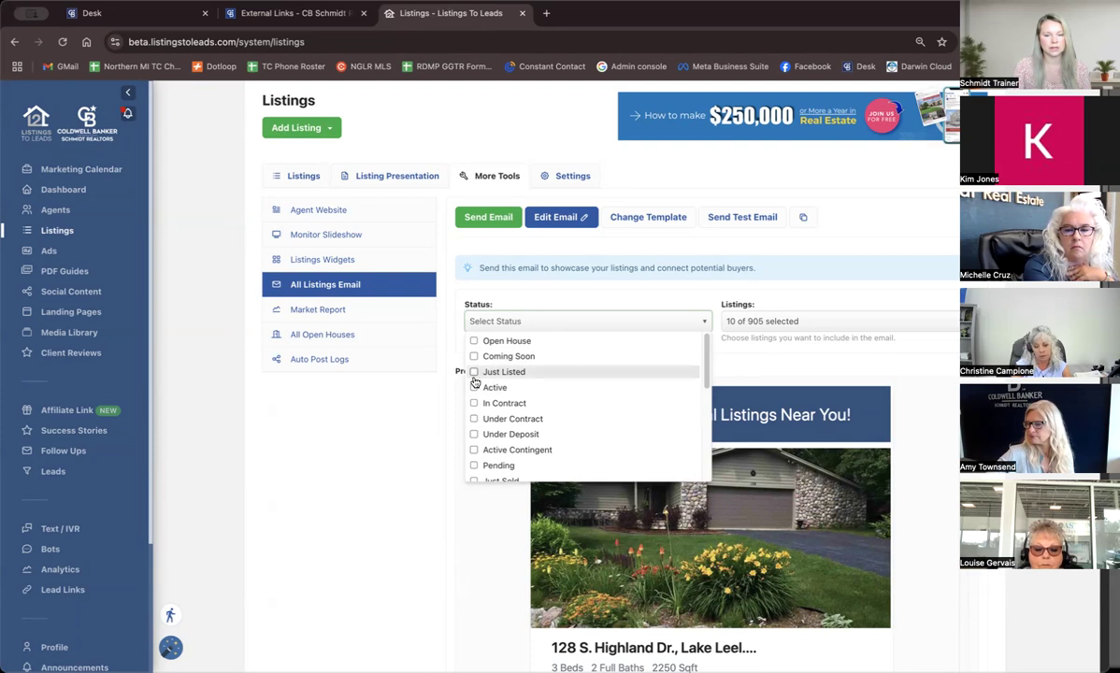
pyautogui.click(473, 387)
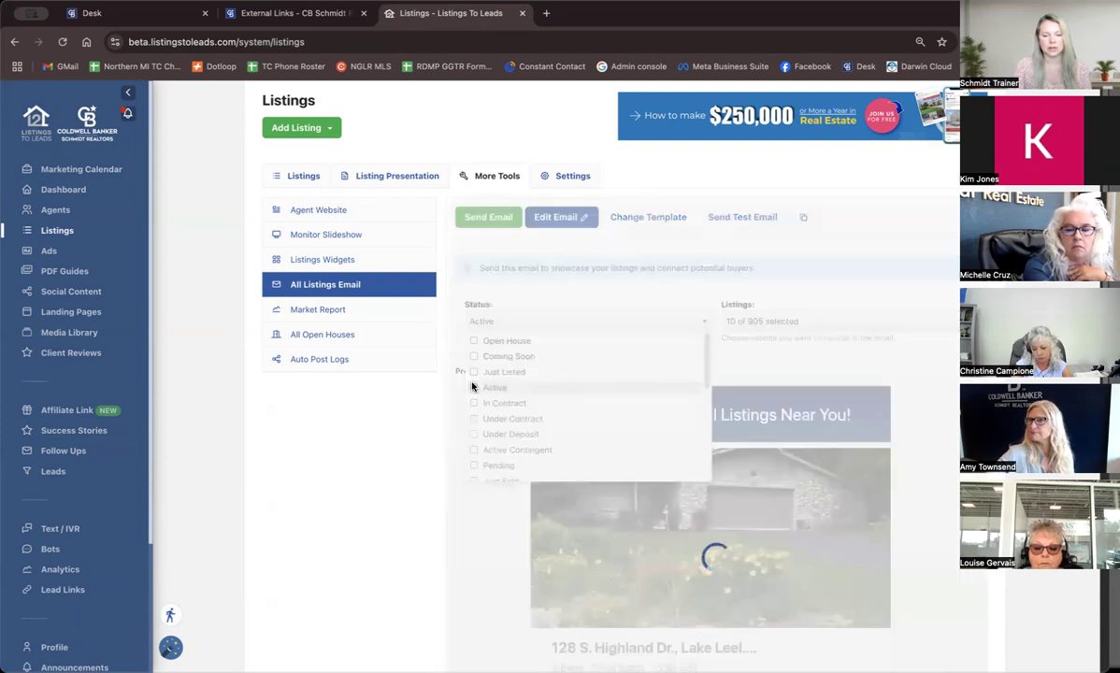
pyautogui.click(420, 414)
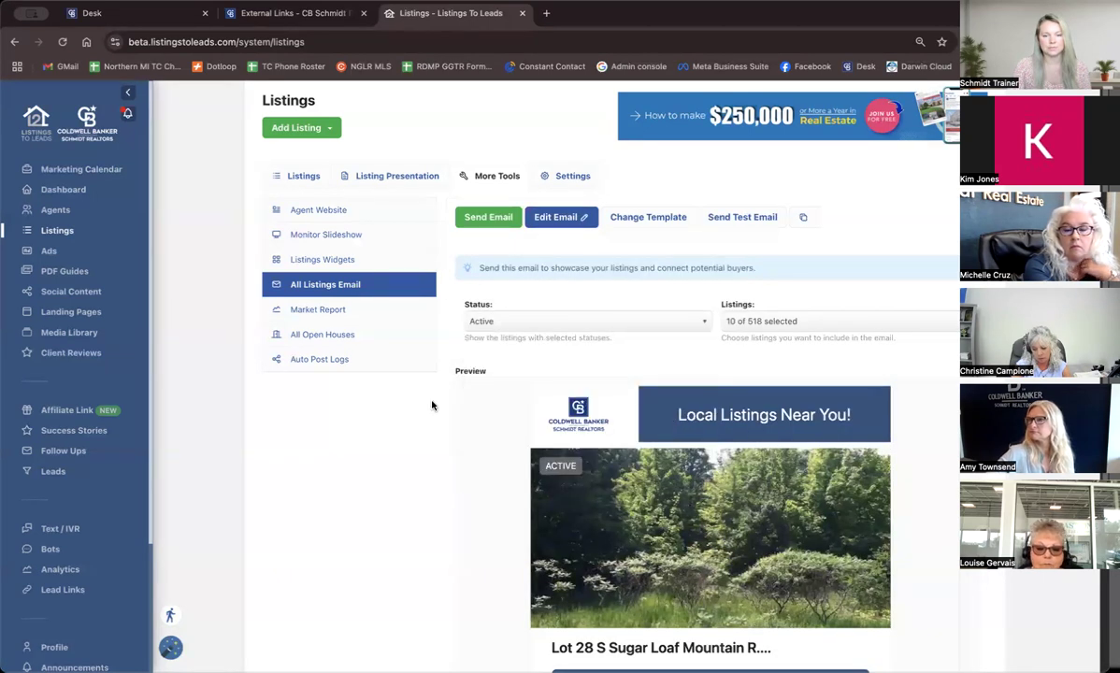
pyautogui.scroll(-2, 734, 481)
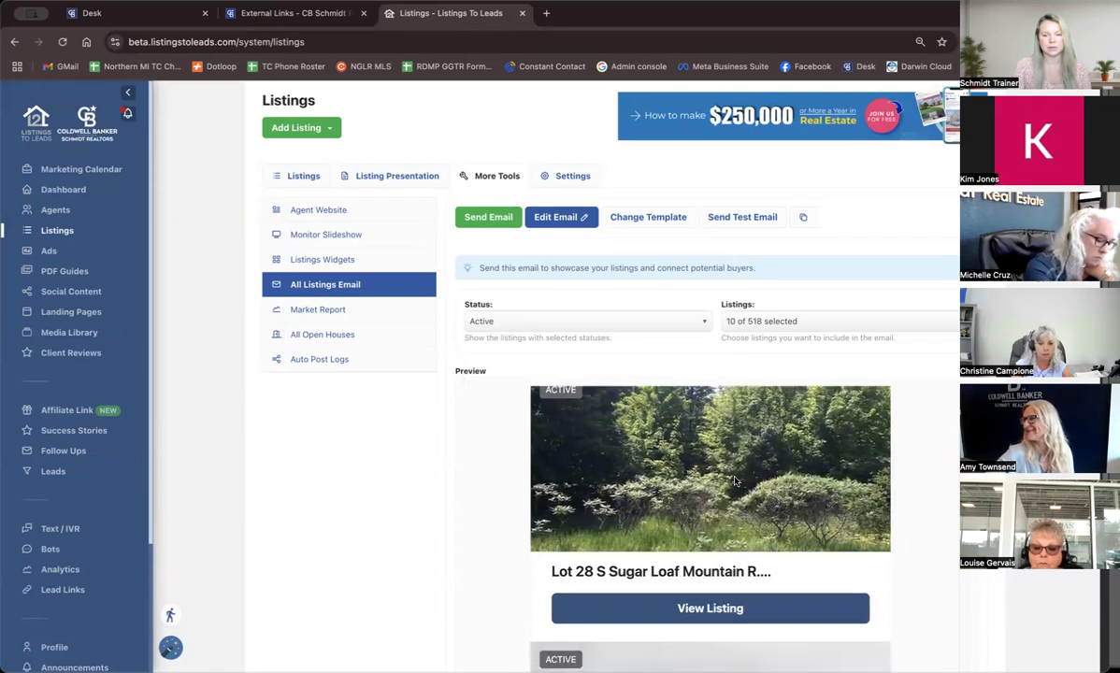
pyautogui.scroll(2, 734, 490)
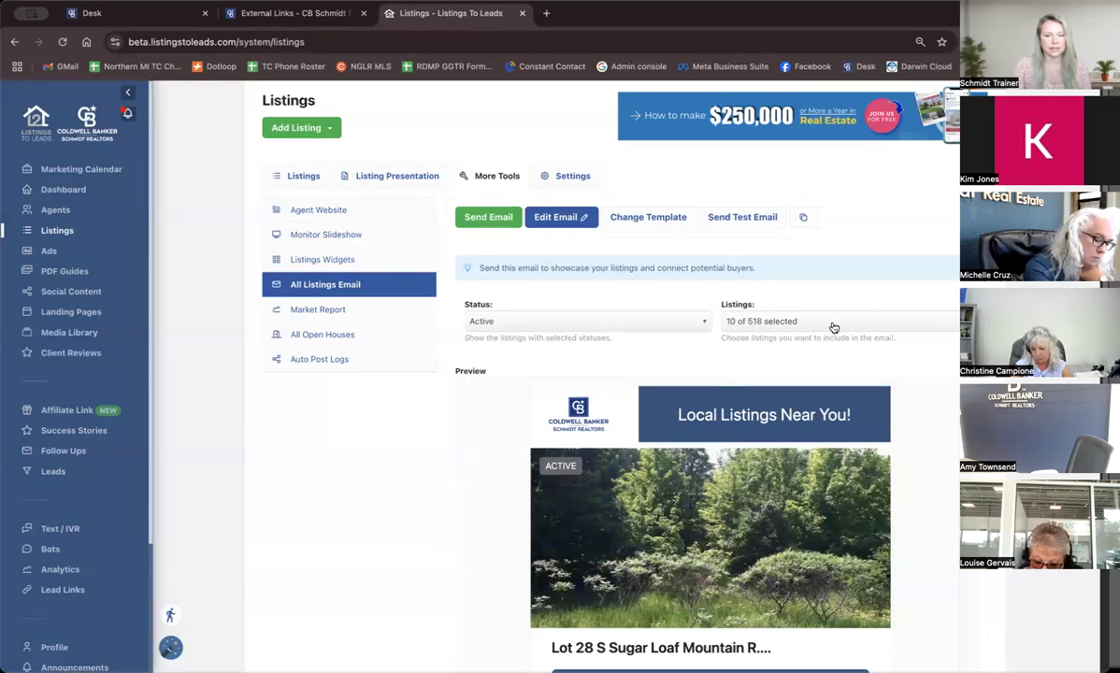
pyautogui.click(773, 322)
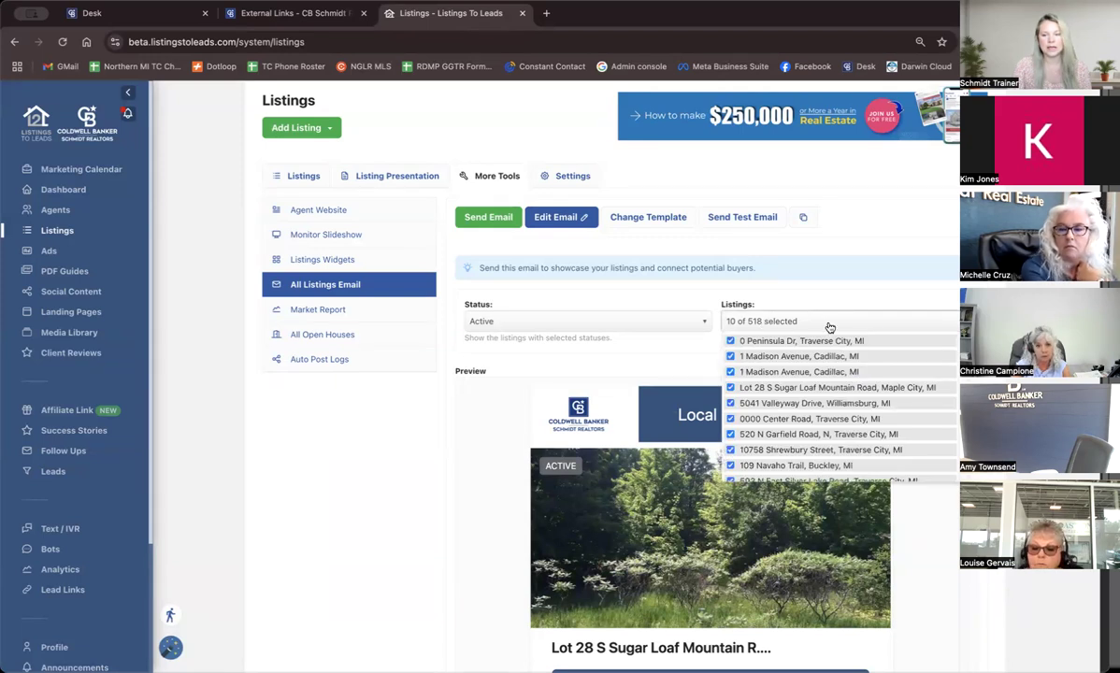
pyautogui.click(732, 356)
pyautogui.scroll(-3, 771, 388)
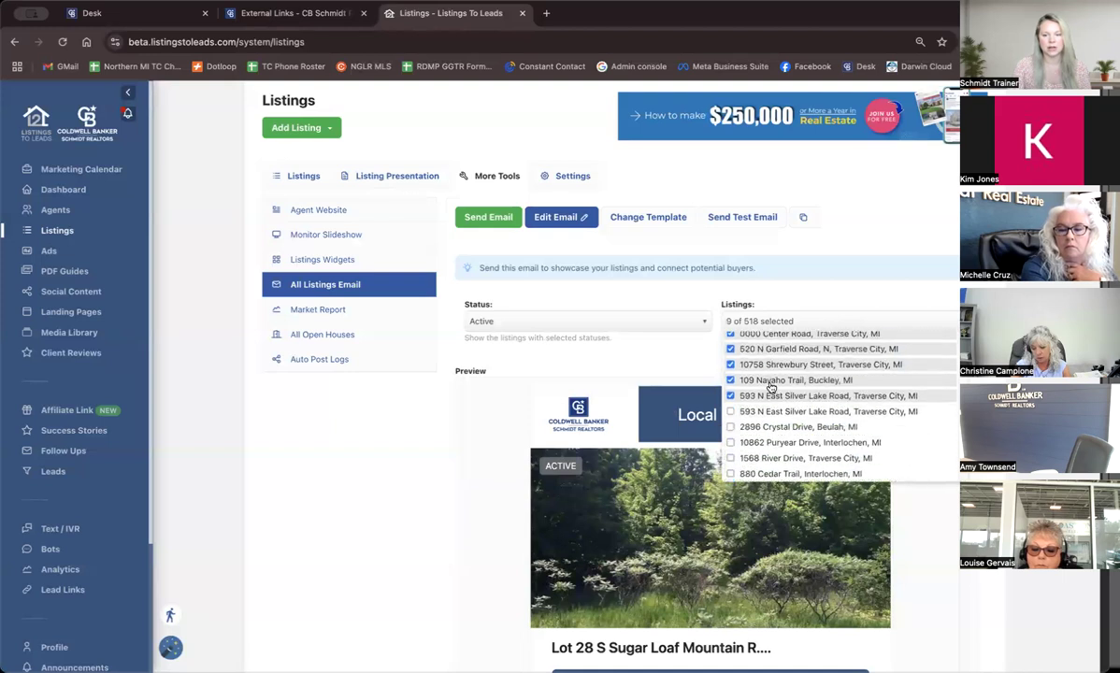
pyautogui.click(731, 433)
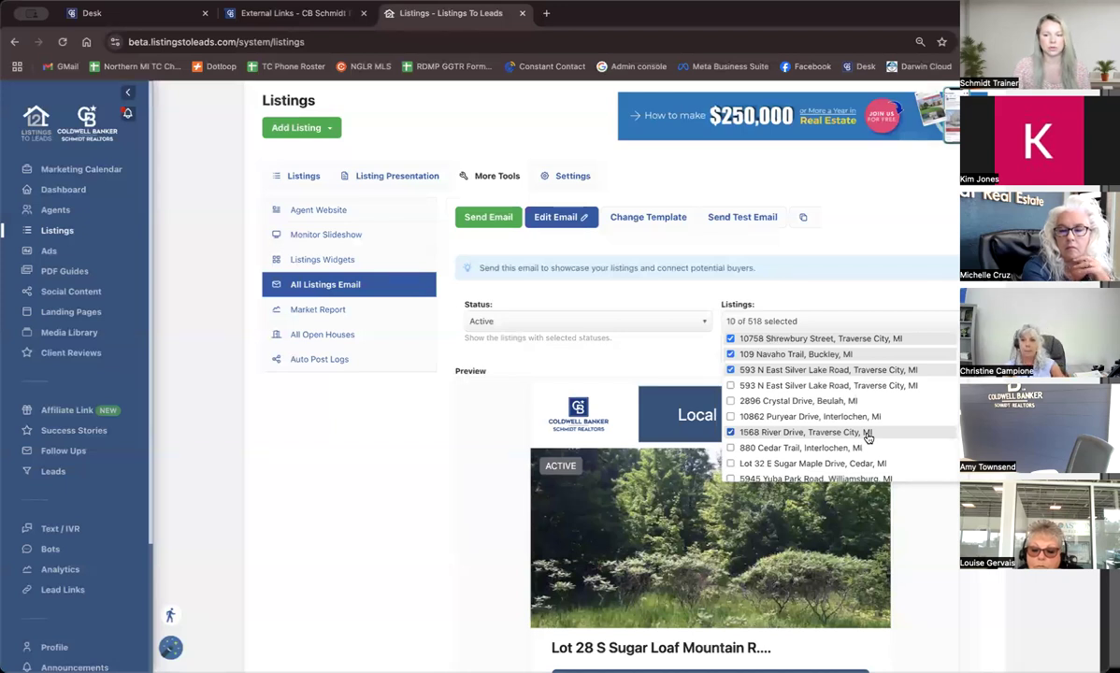
pyautogui.scroll(3, 867, 437)
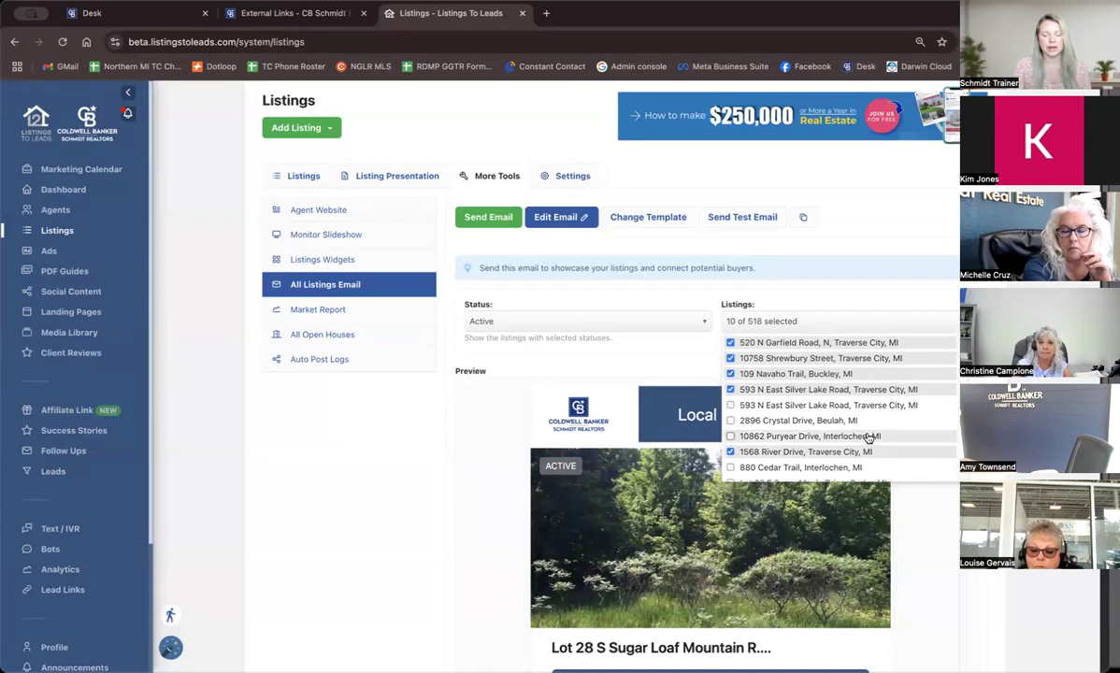
pyautogui.scroll(3, 868, 437)
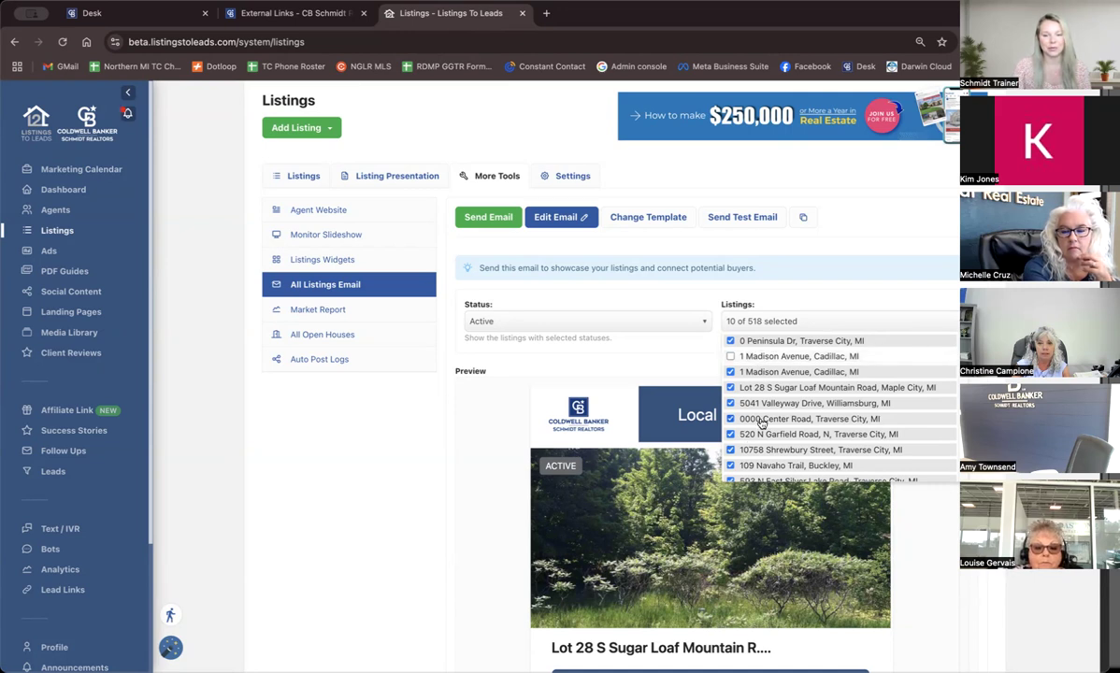
pyautogui.click(806, 323)
# Review the email preview from the header banner through the listing cards to the contact details in the footer.
pyautogui.scroll(-1, 612, 397)
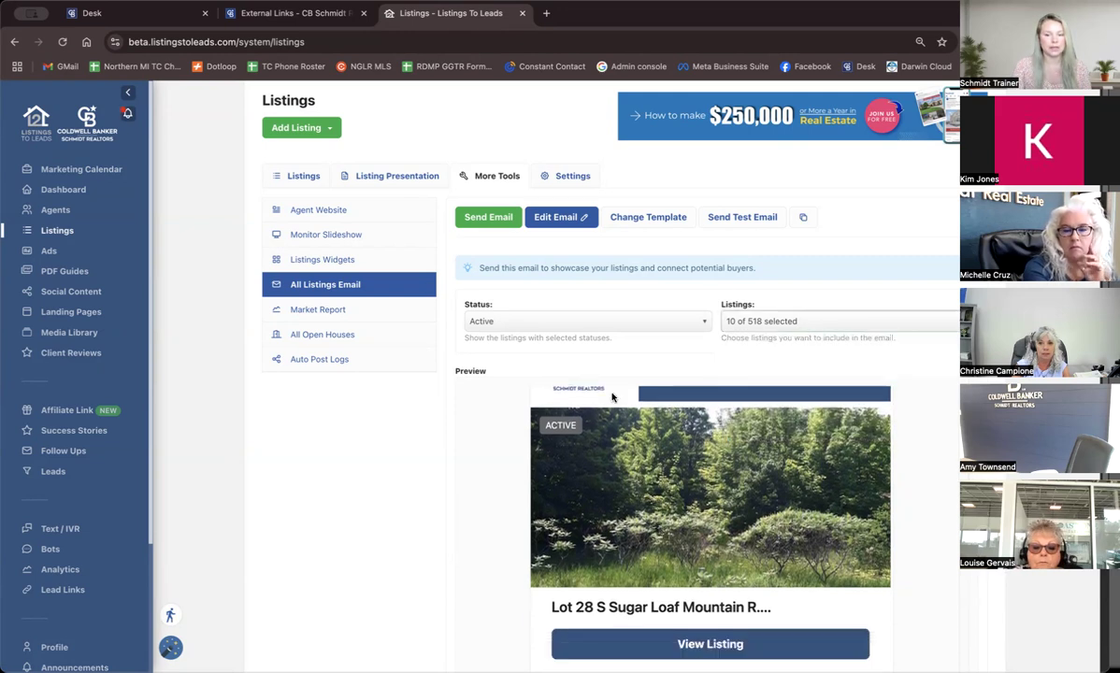
pyautogui.scroll(-3, 385, 465)
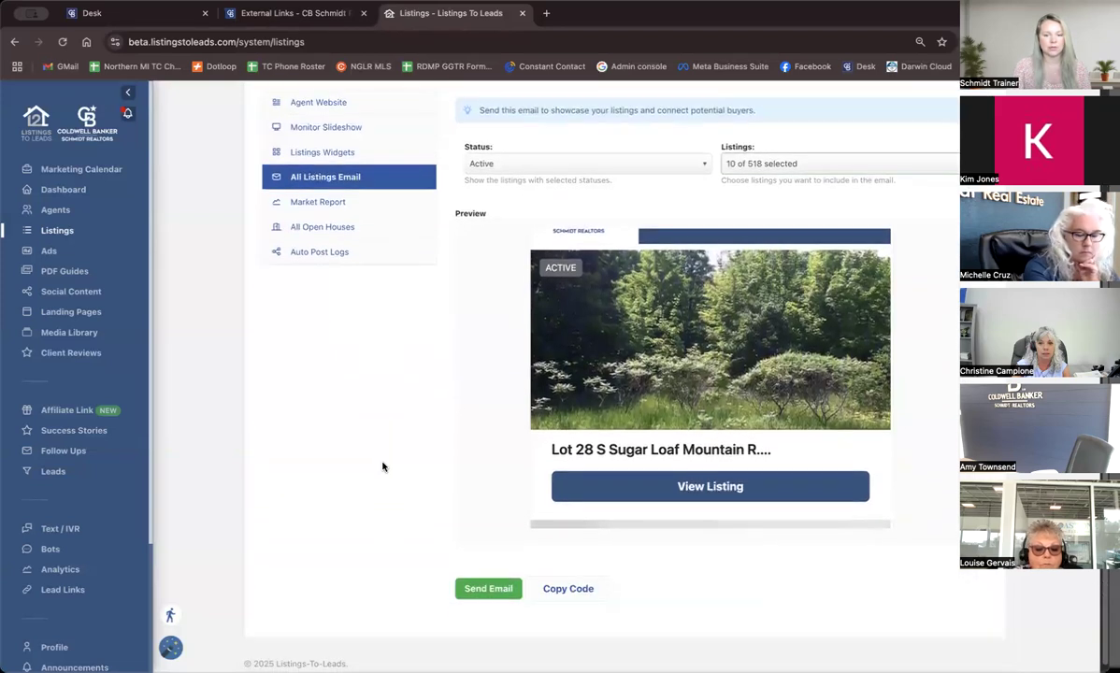
pyautogui.scroll(2, 382, 466)
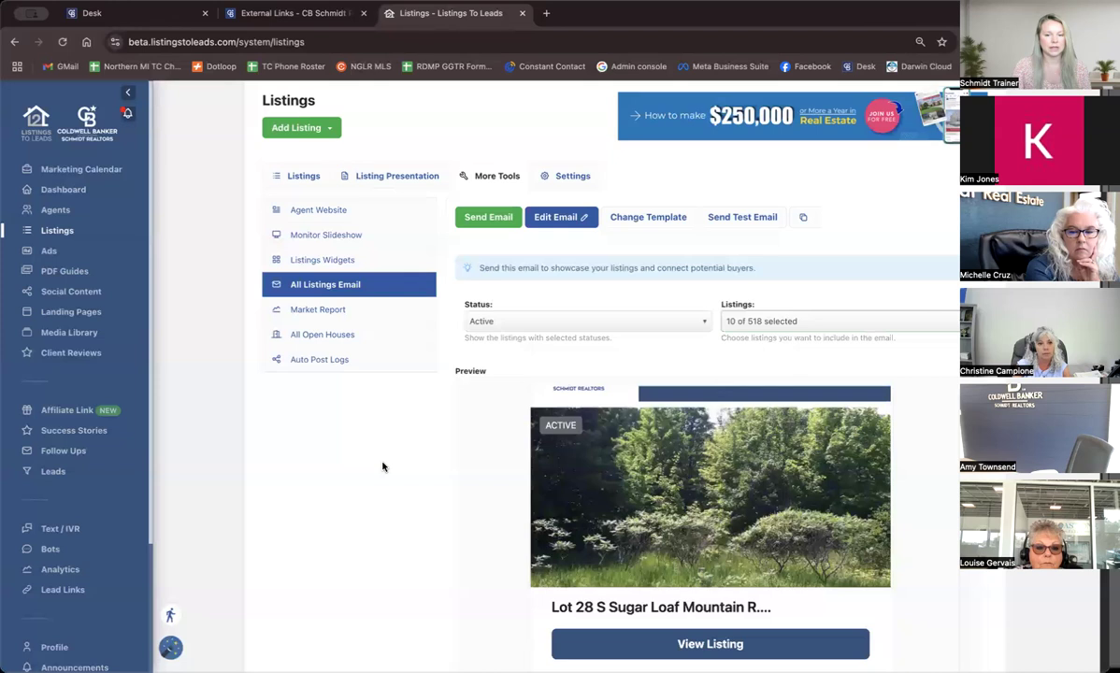
pyautogui.scroll(1, 600, 443)
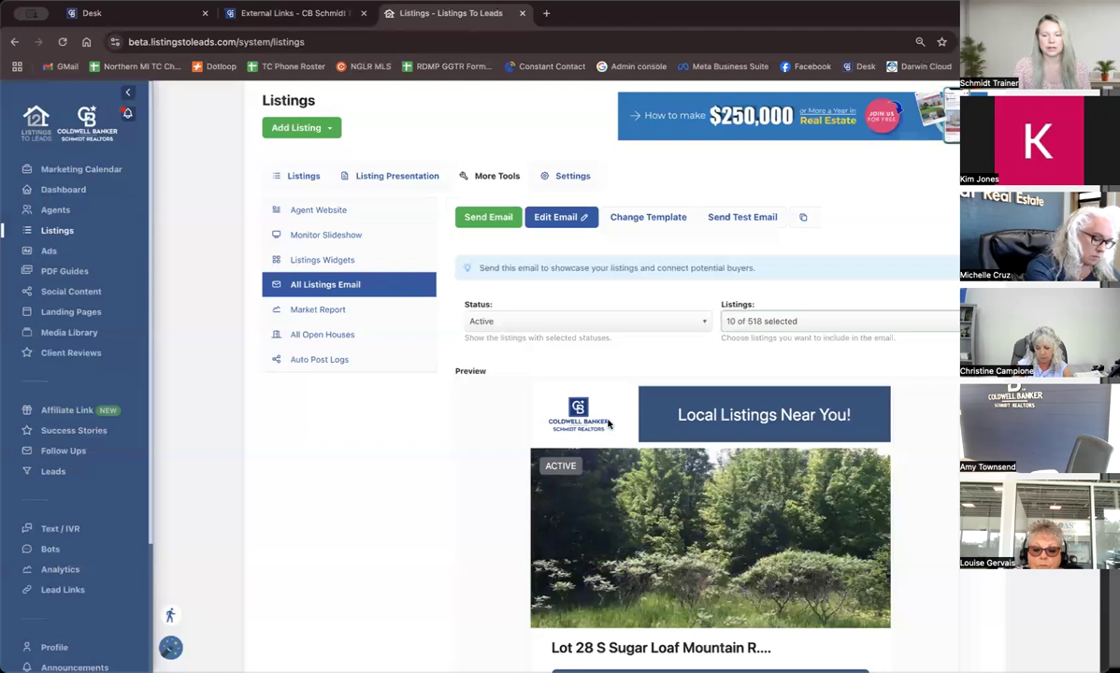
pyautogui.scroll(-1, 841, 393)
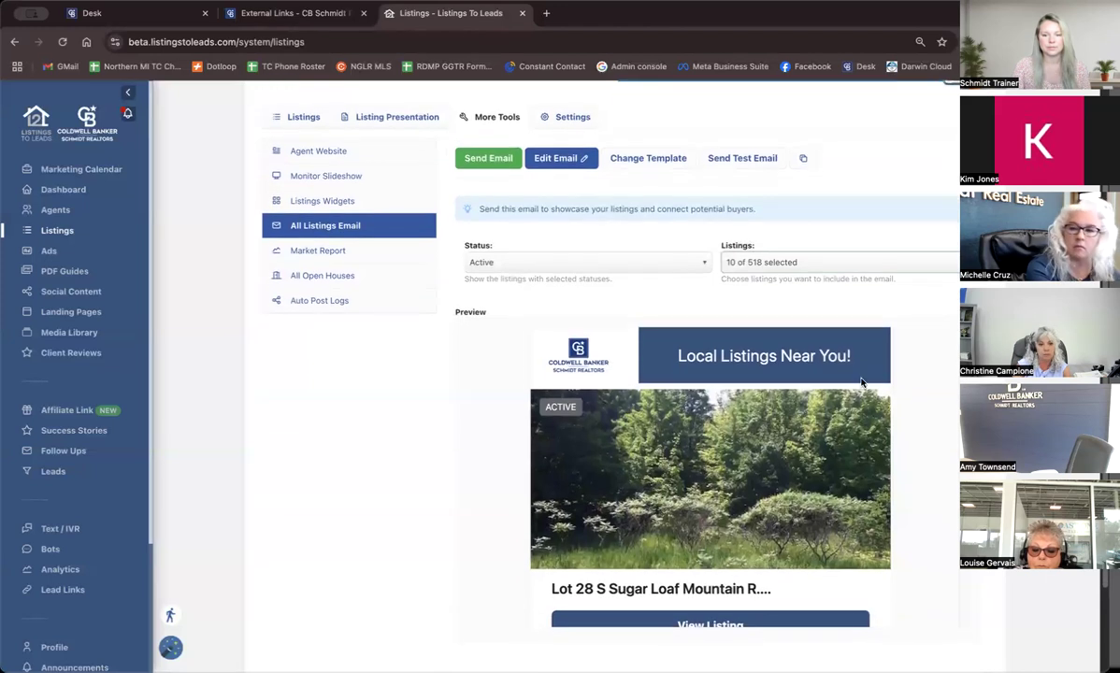
pyautogui.scroll(-1, 759, 464)
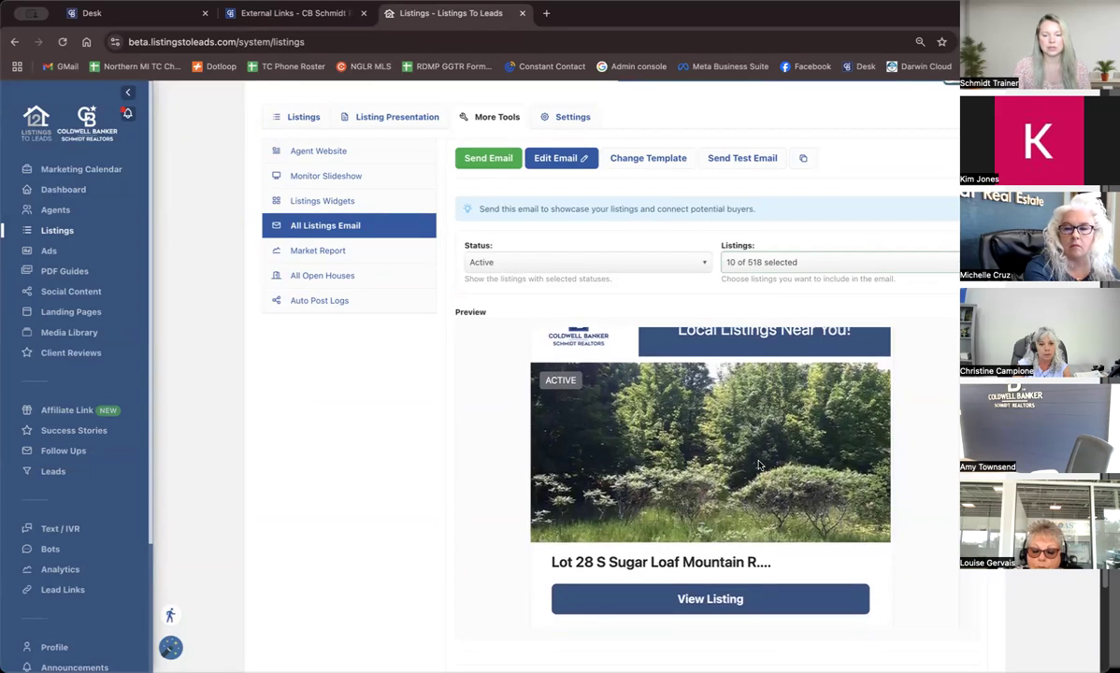
pyautogui.scroll(-5, 759, 464)
pyautogui.scroll(-5, 760, 465)
pyautogui.scroll(-15, 759, 465)
pyautogui.scroll(-15, 759, 465)
pyautogui.scroll(-10, 760, 465)
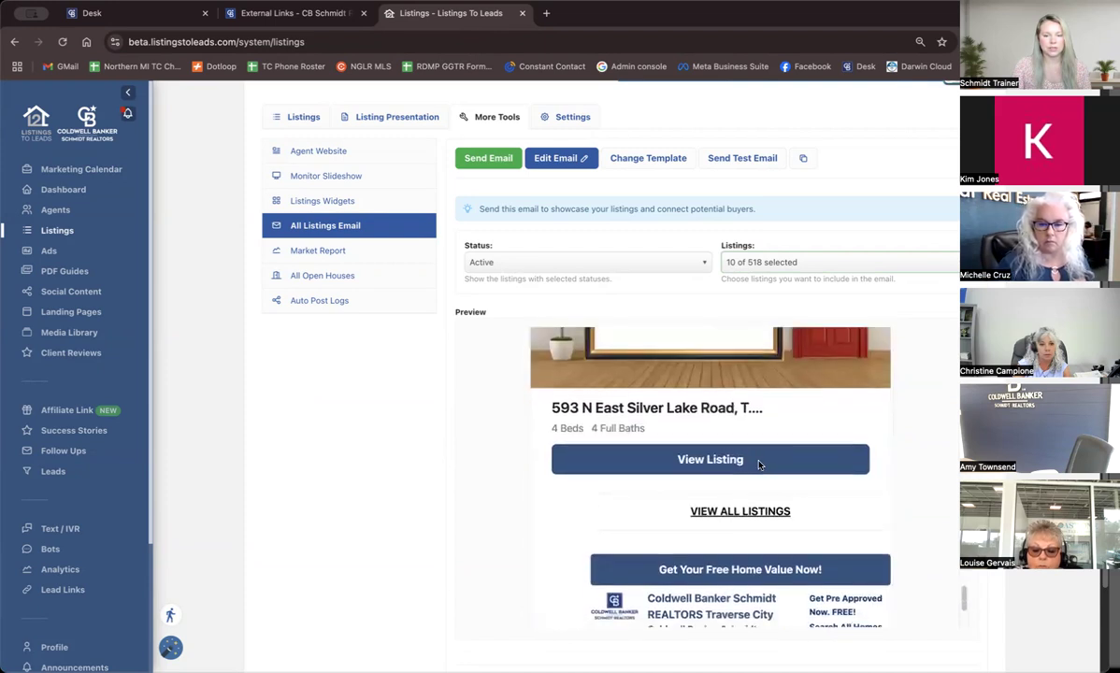
pyautogui.scroll(-3, 760, 465)
pyautogui.scroll(-3, 759, 464)
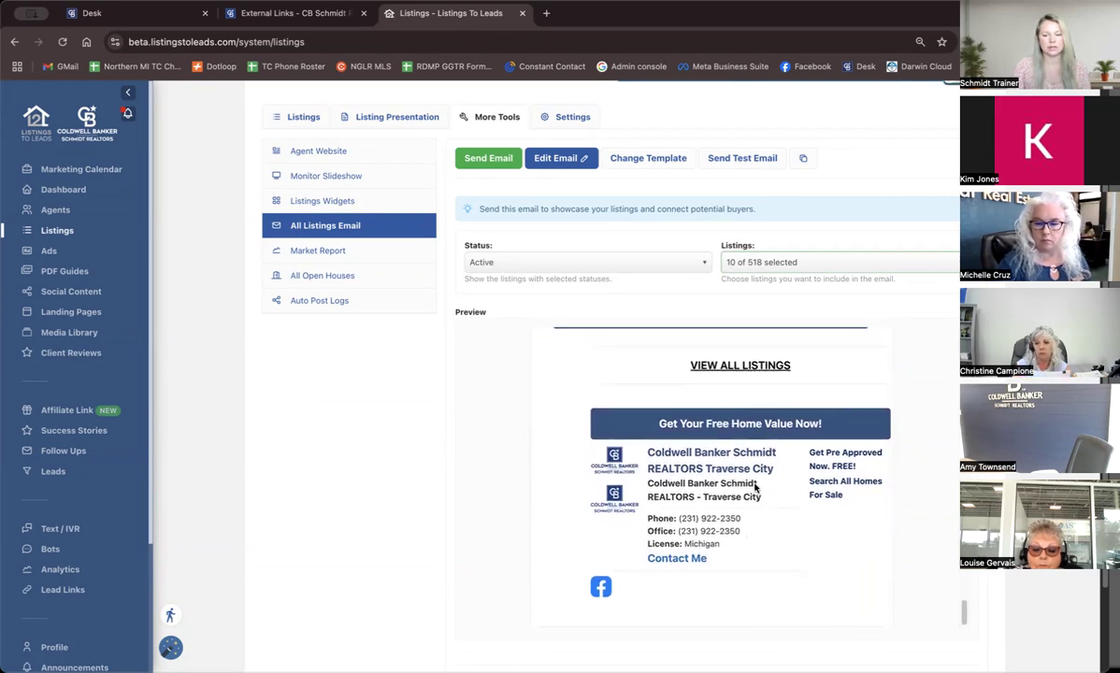
pyautogui.scroll(-1, 755, 486)
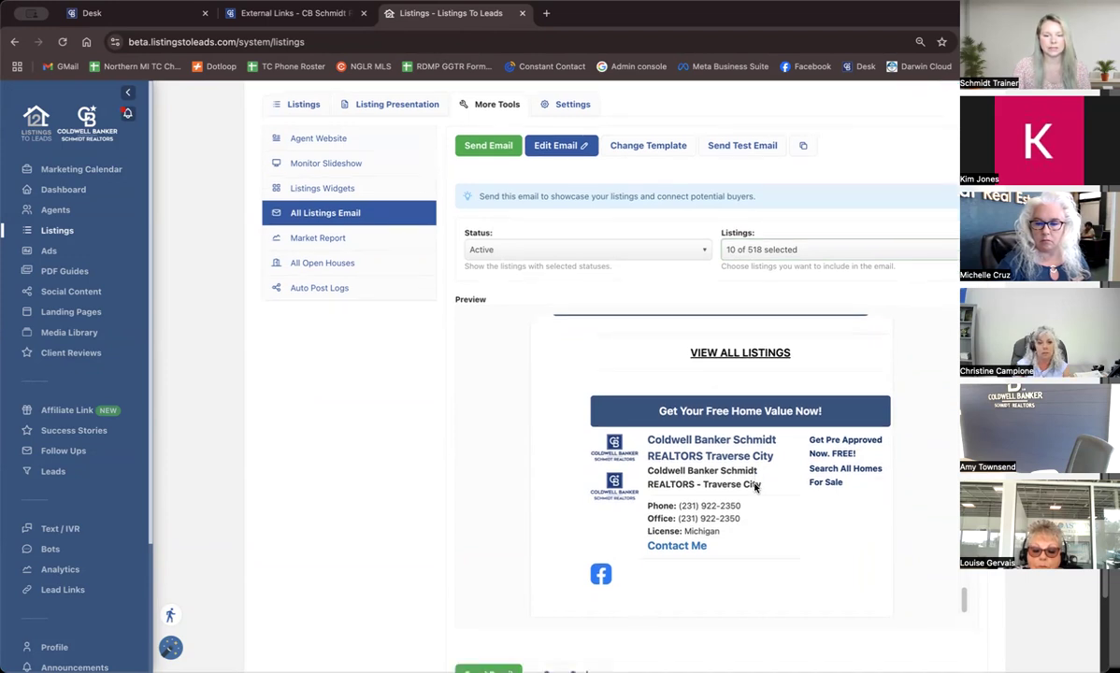
pyautogui.scroll(2, 756, 486)
pyautogui.scroll(-10, 756, 484)
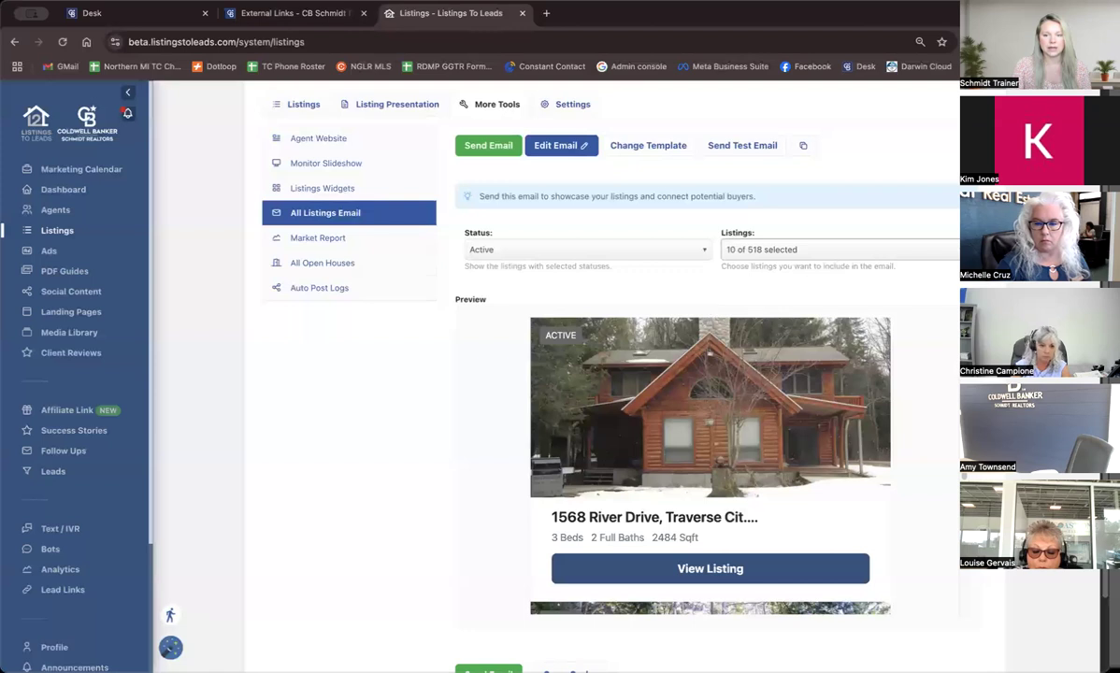
pyautogui.scroll(2, 598, 374)
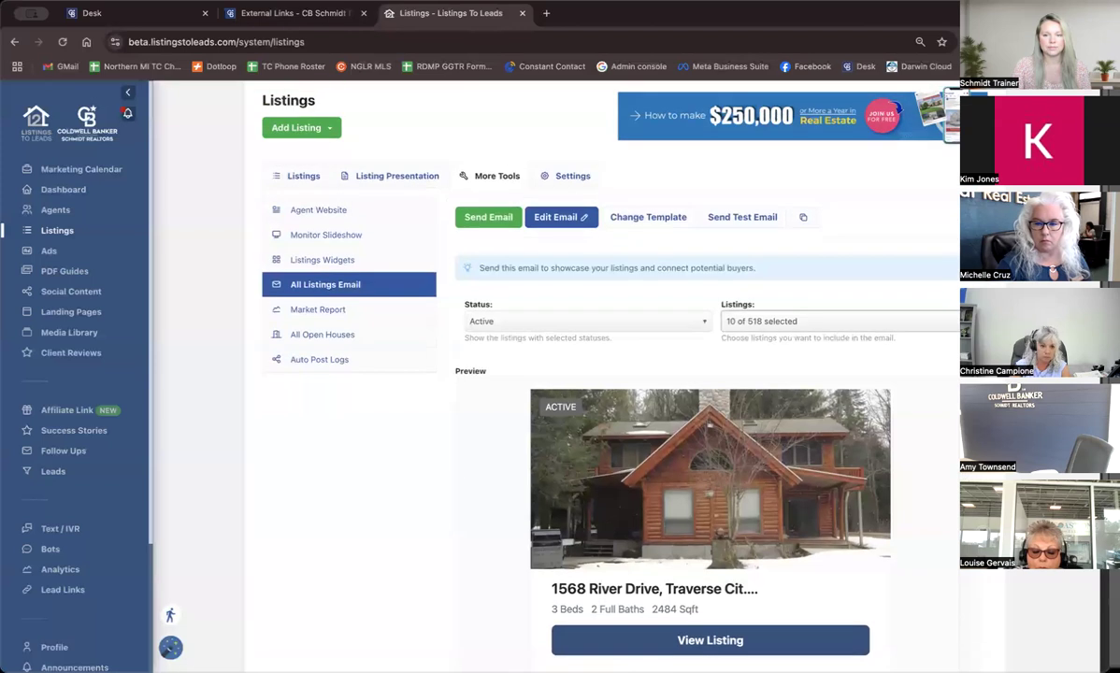
# Open the email's template choices and preview the two-column listing grid template down through its listing cards.
pyautogui.click(664, 225)
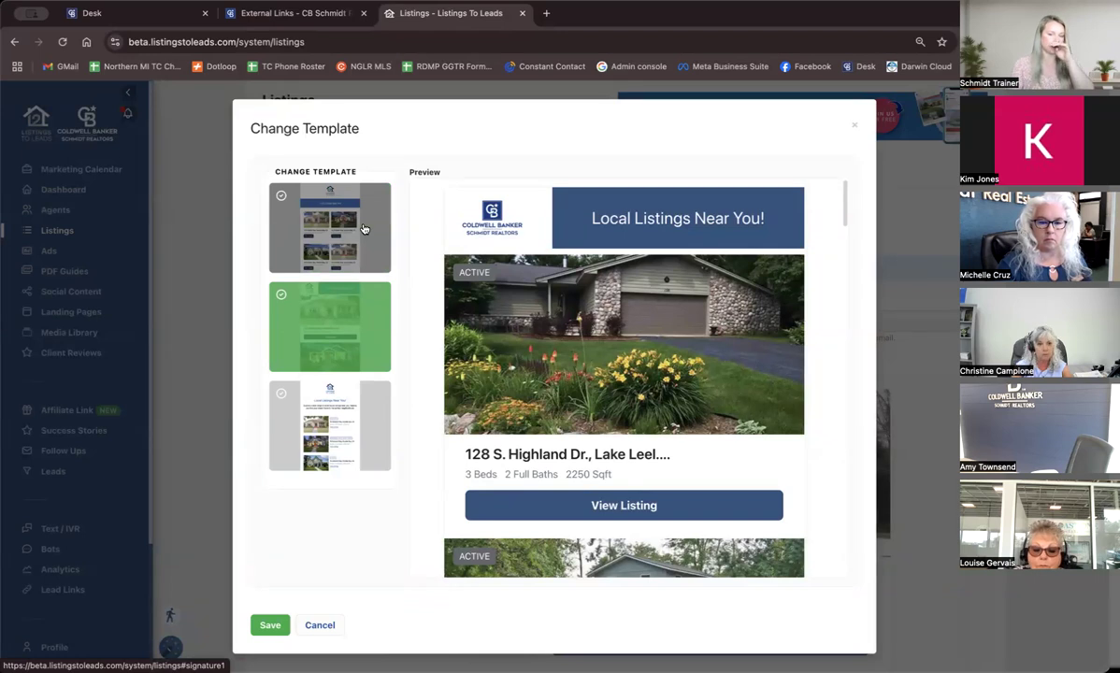
pyautogui.click(365, 229)
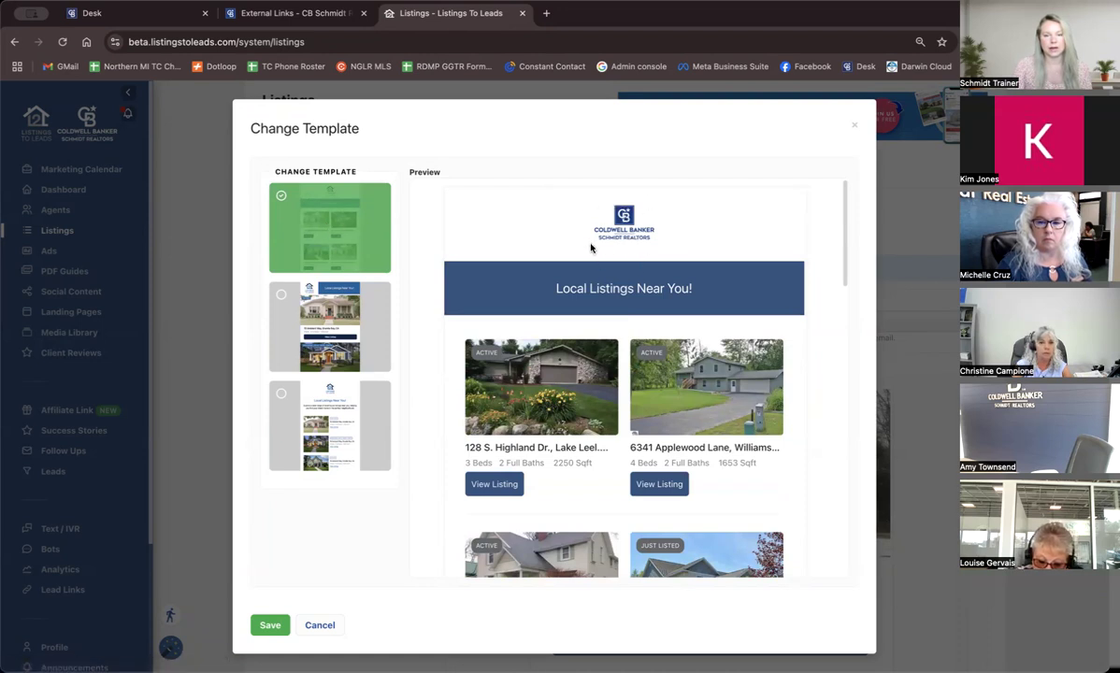
pyautogui.scroll(-2, 626, 338)
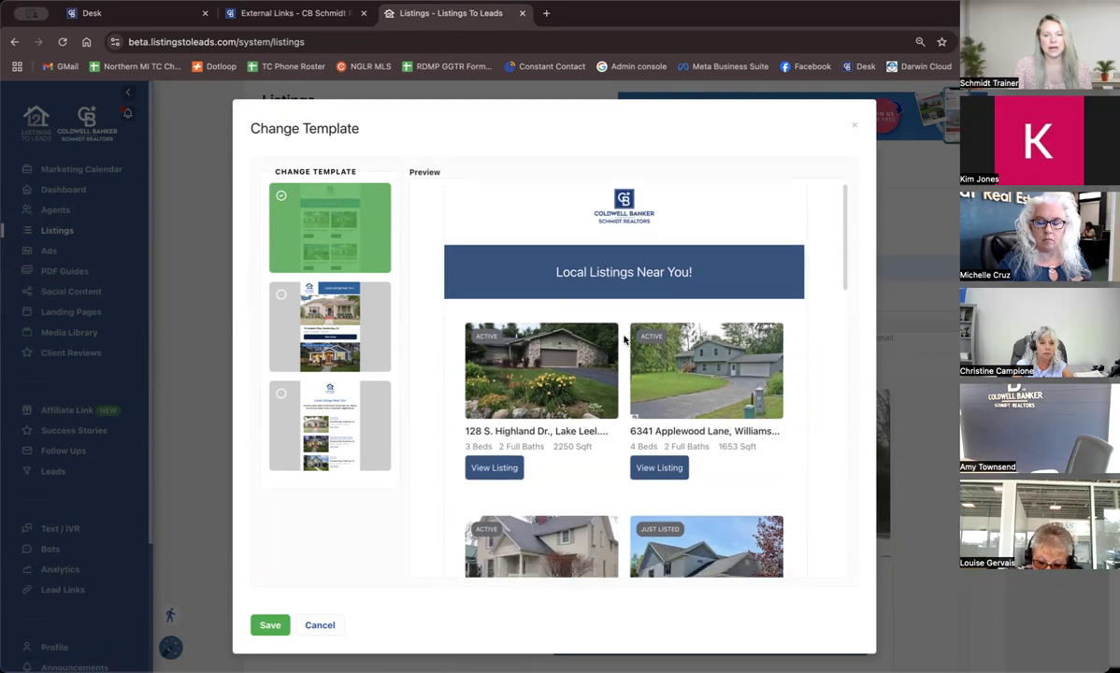
pyautogui.scroll(-8, 621, 374)
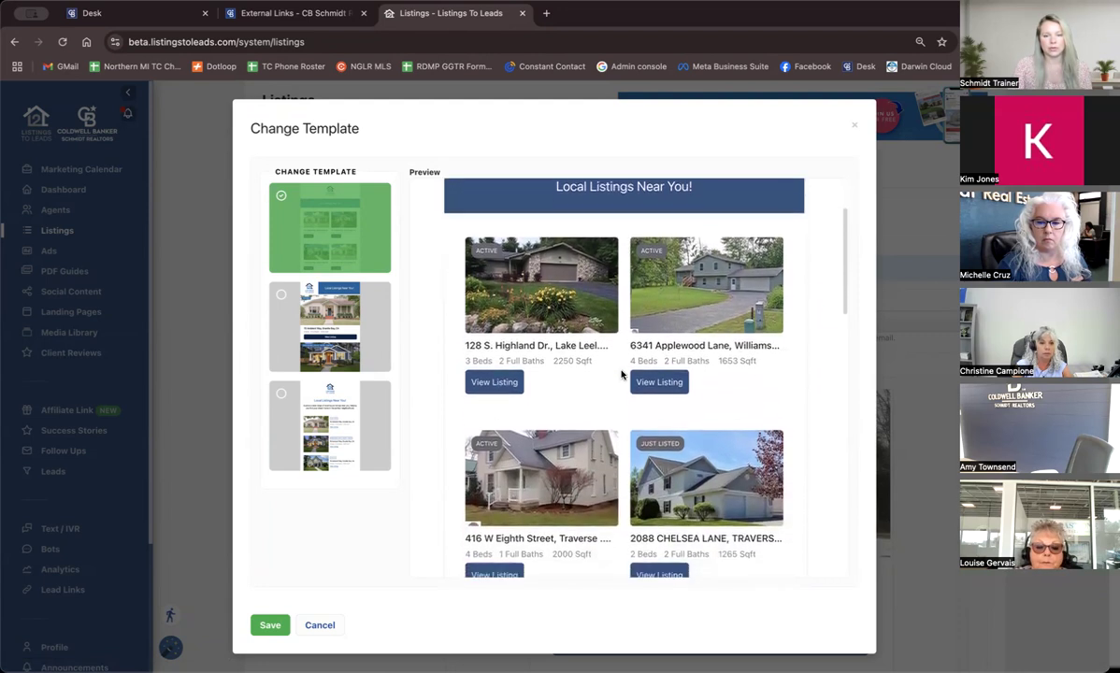
pyautogui.scroll(-3, 622, 374)
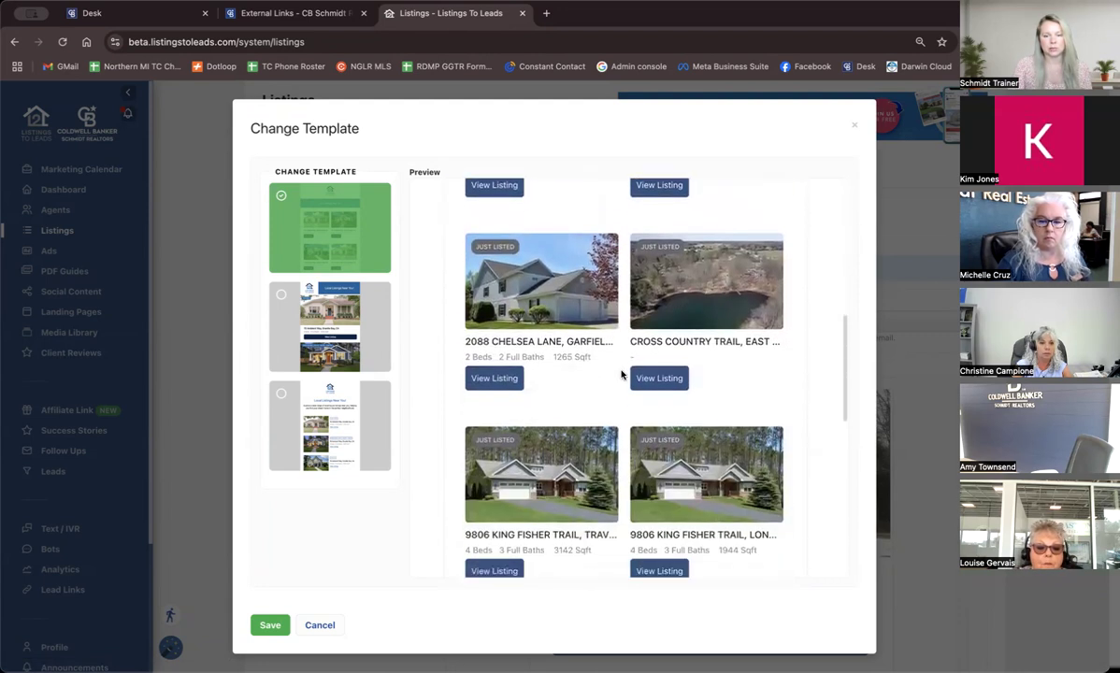
pyautogui.scroll(11, 622, 375)
# Preview the third template with thumbnails beside the listing details, then reselect the large-photo template and close the template choices.
pyautogui.click(329, 429)
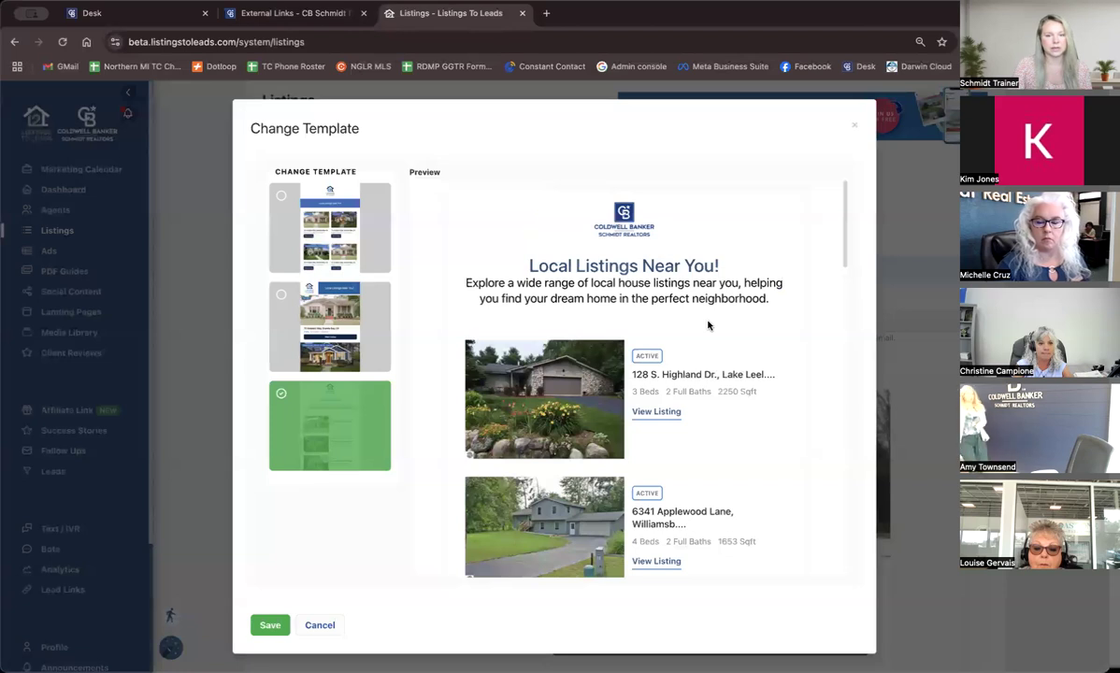
pyautogui.scroll(-1, 708, 326)
pyautogui.scroll(-8, 708, 325)
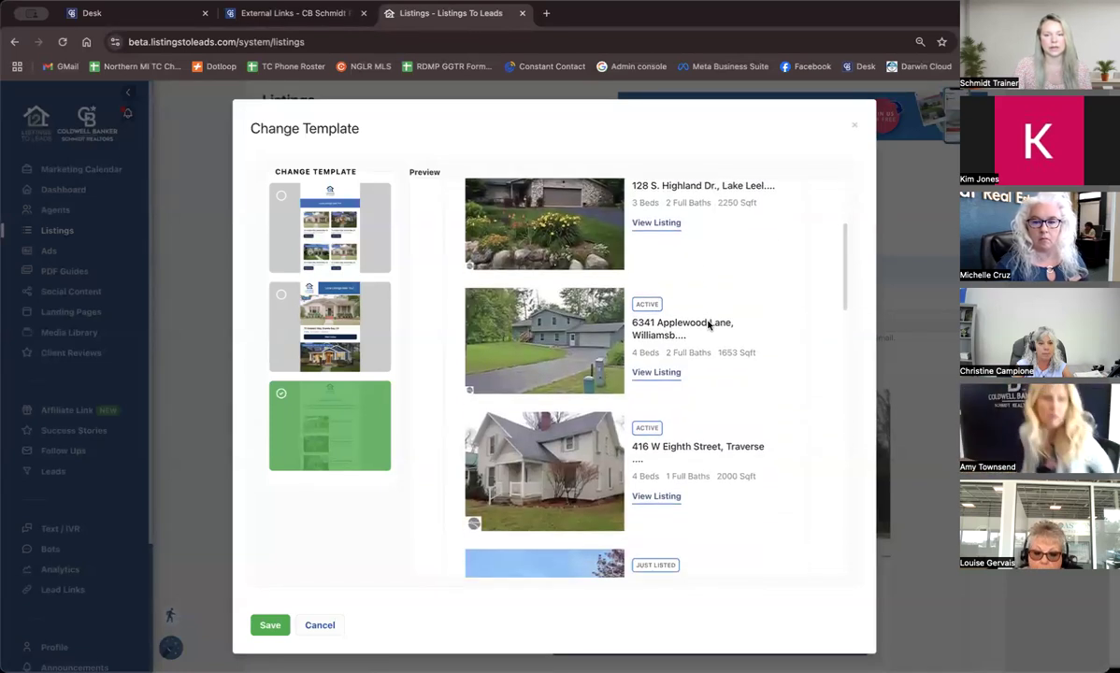
pyautogui.scroll(-10, 707, 325)
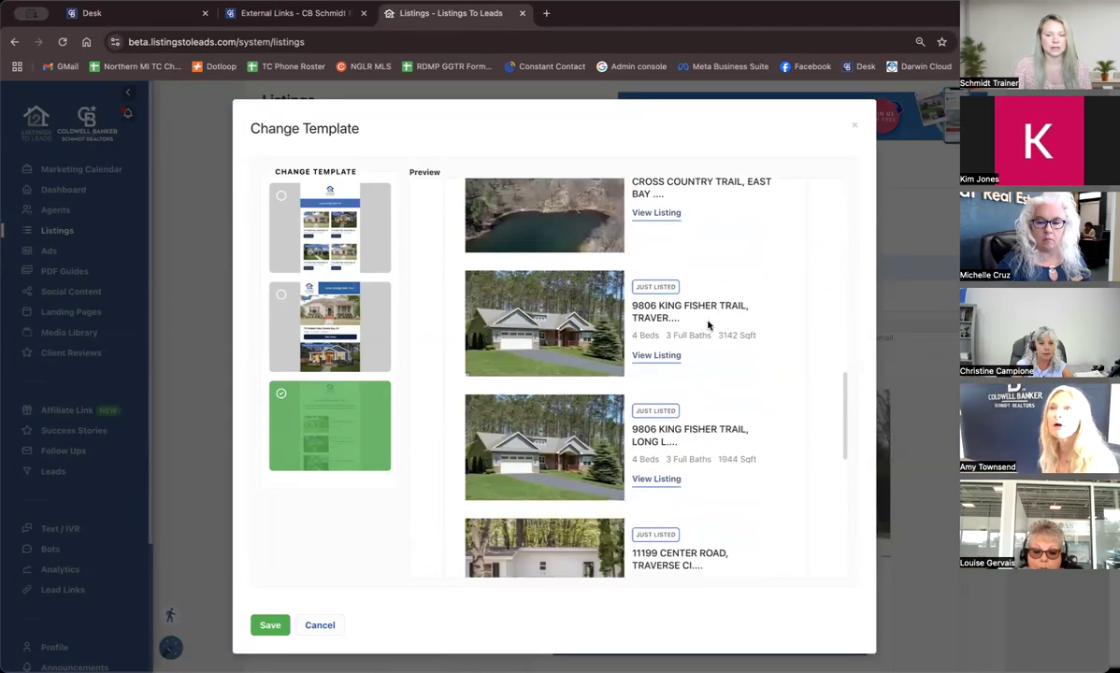
pyautogui.scroll(20, 707, 325)
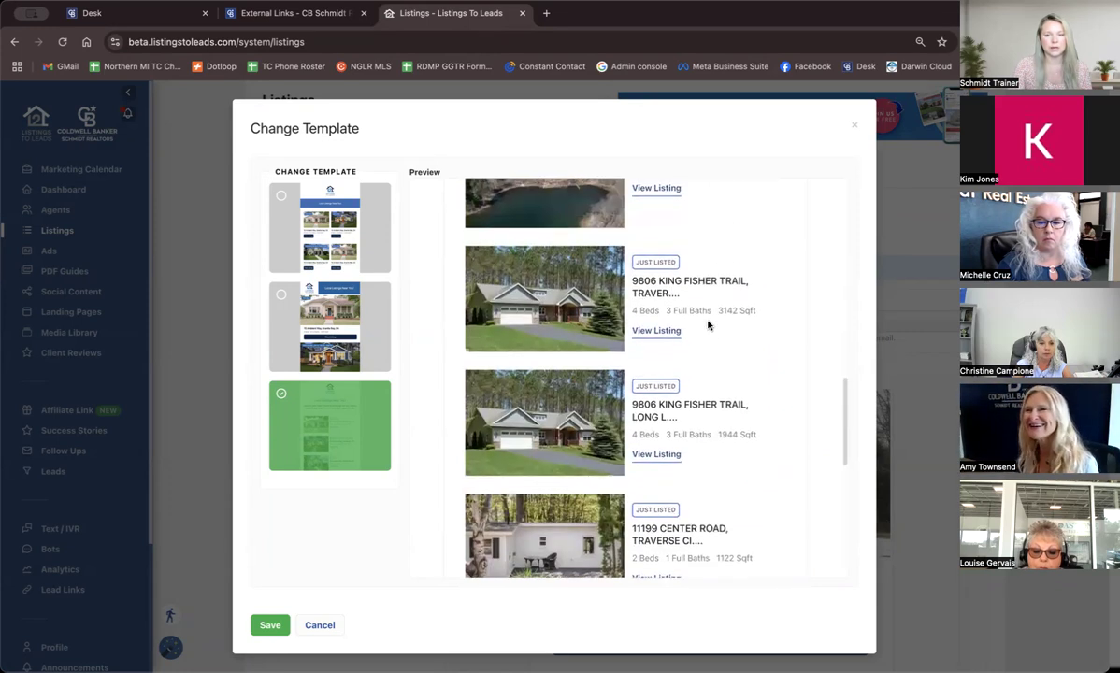
pyautogui.scroll(2, 708, 326)
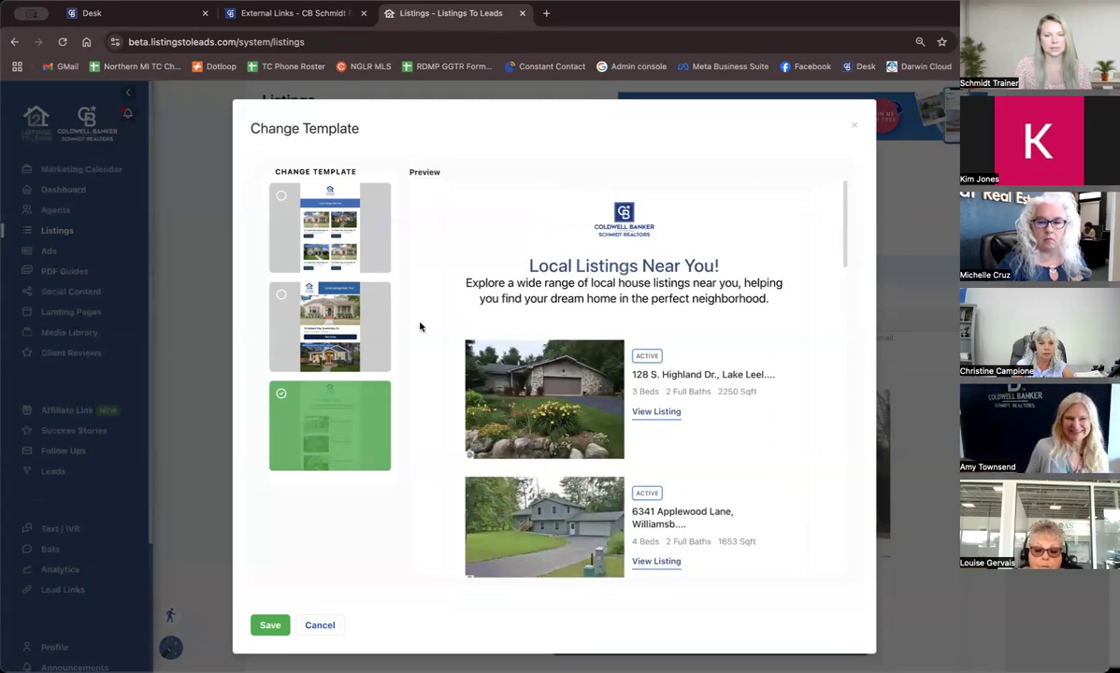
pyautogui.click(352, 340)
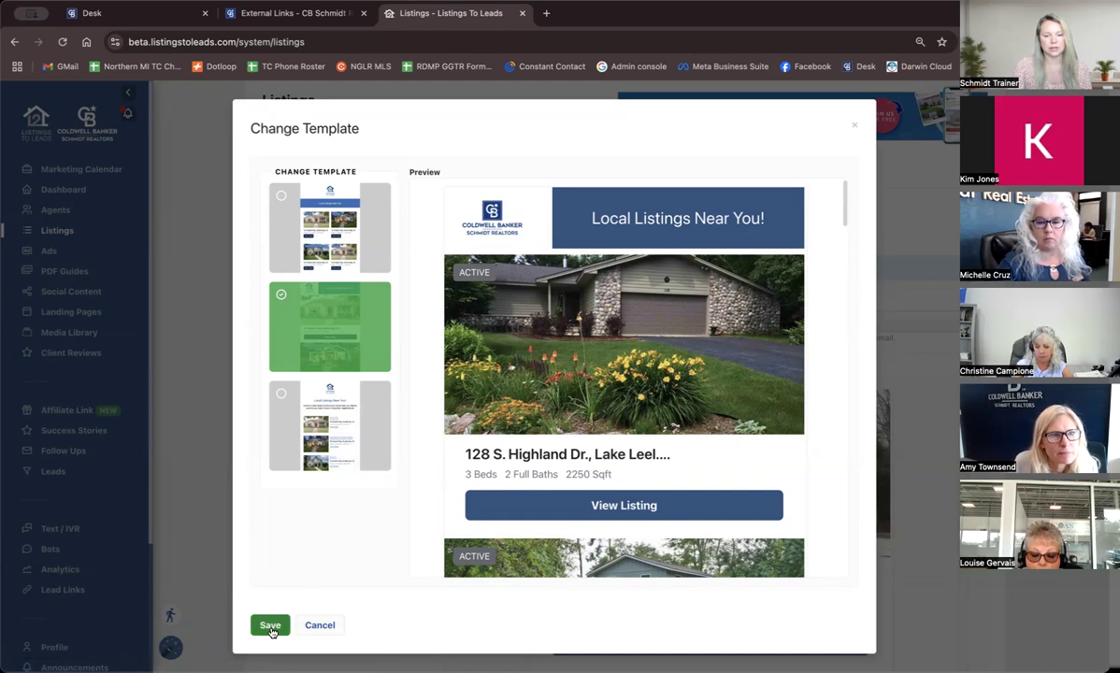
pyautogui.click(319, 625)
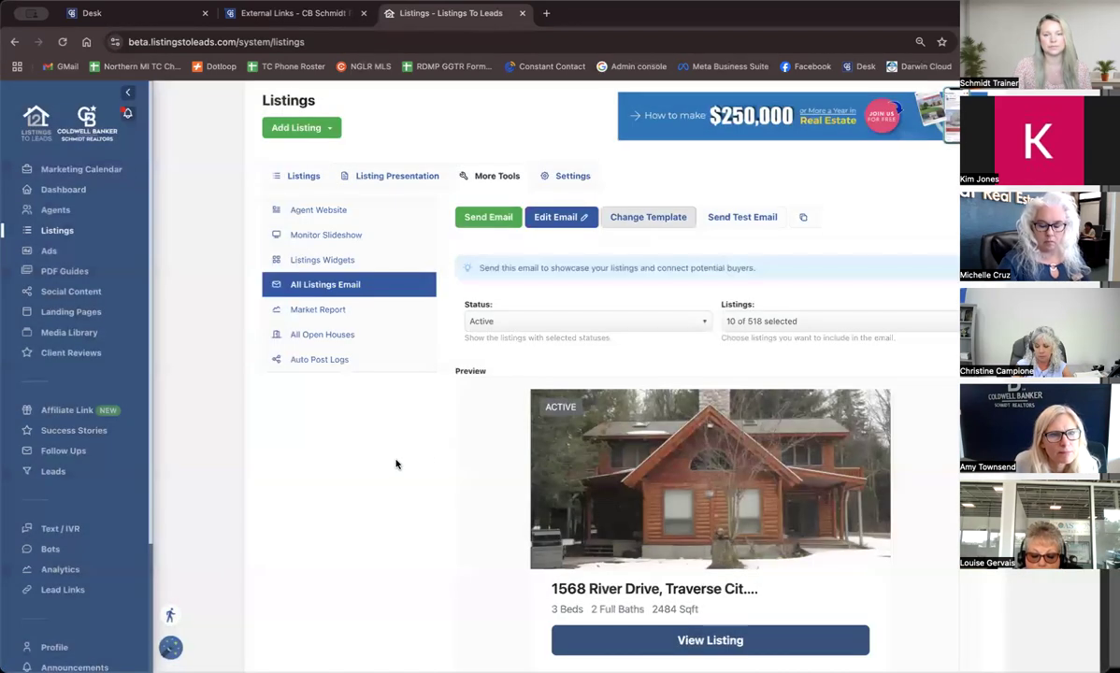
# Open the email for editing and replace the header banner text with "Active Listings in Your Area!".
pyautogui.scroll(-1, 550, 324)
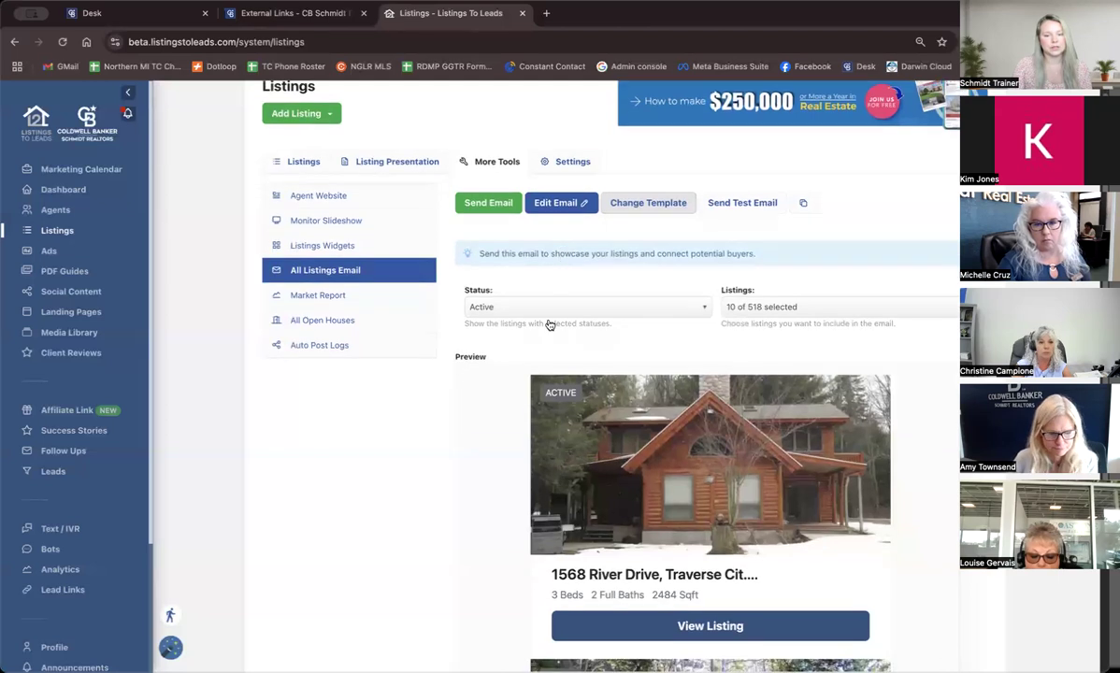
pyautogui.click(569, 206)
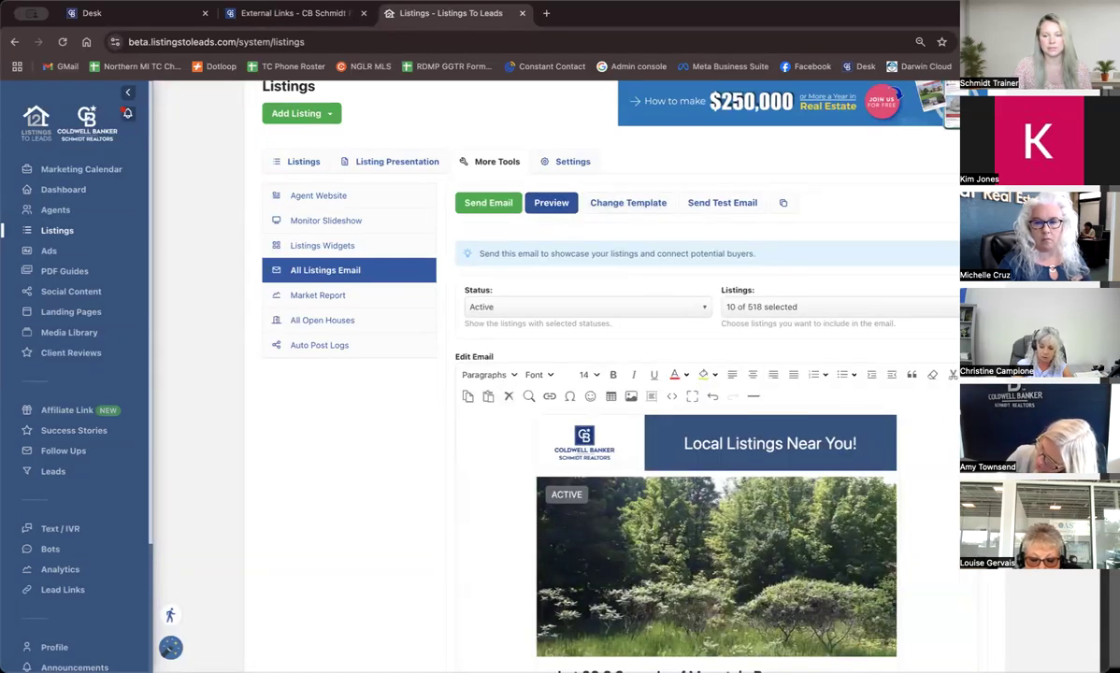
pyautogui.scroll(-2, 701, 421)
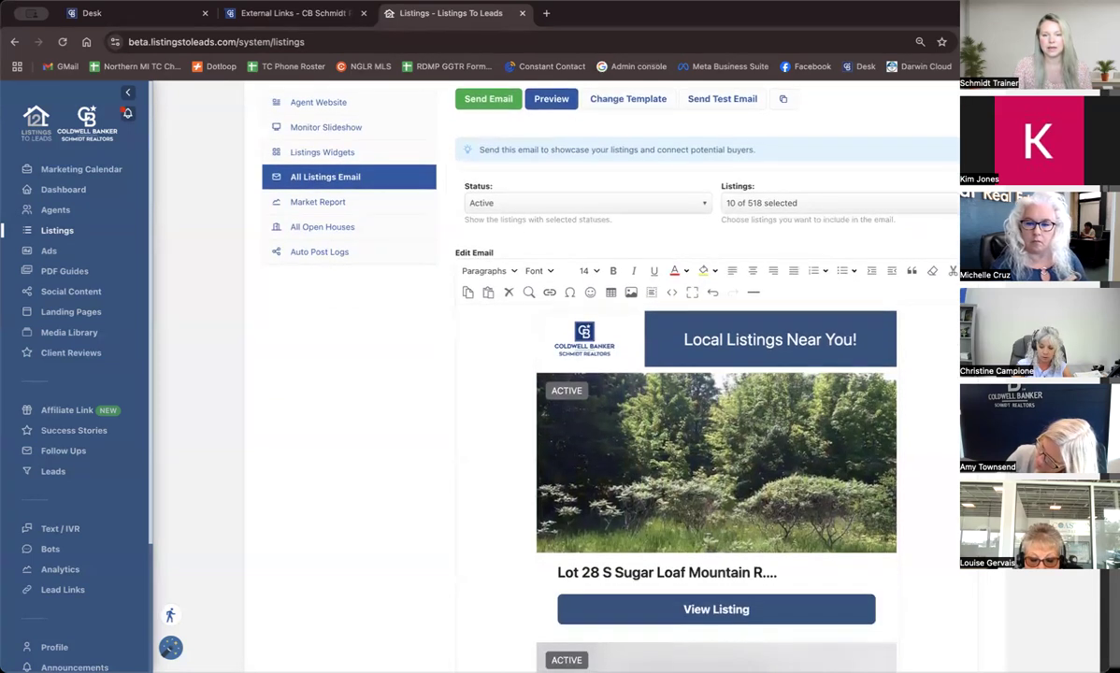
pyautogui.scroll(-2, 543, 307)
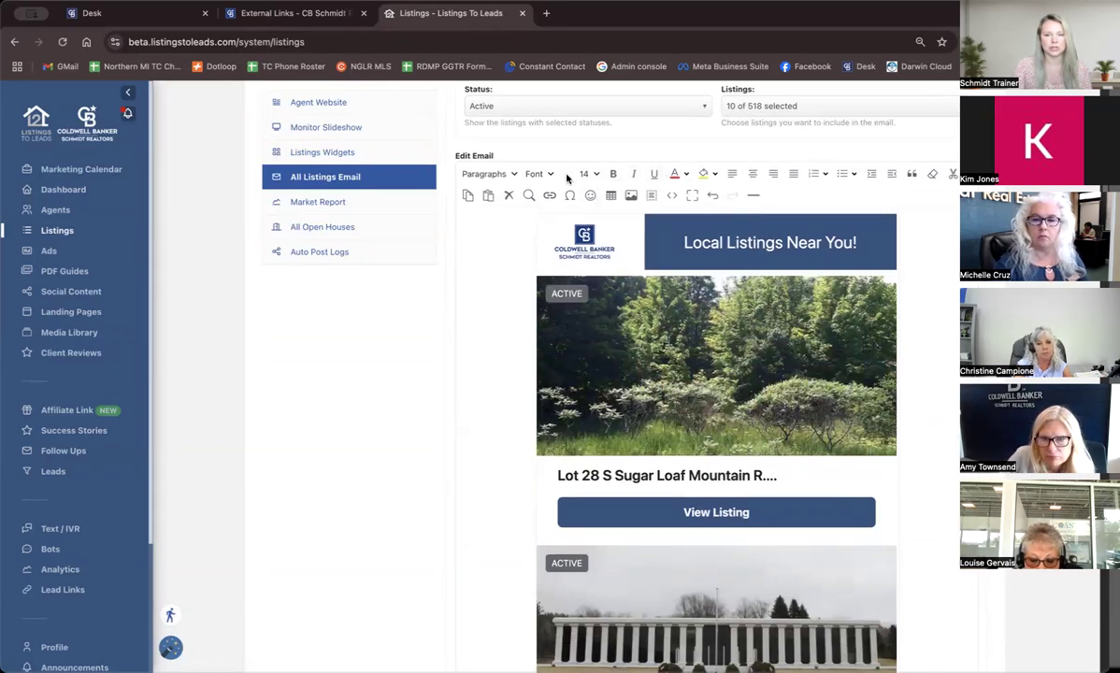
pyautogui.click(735, 241)
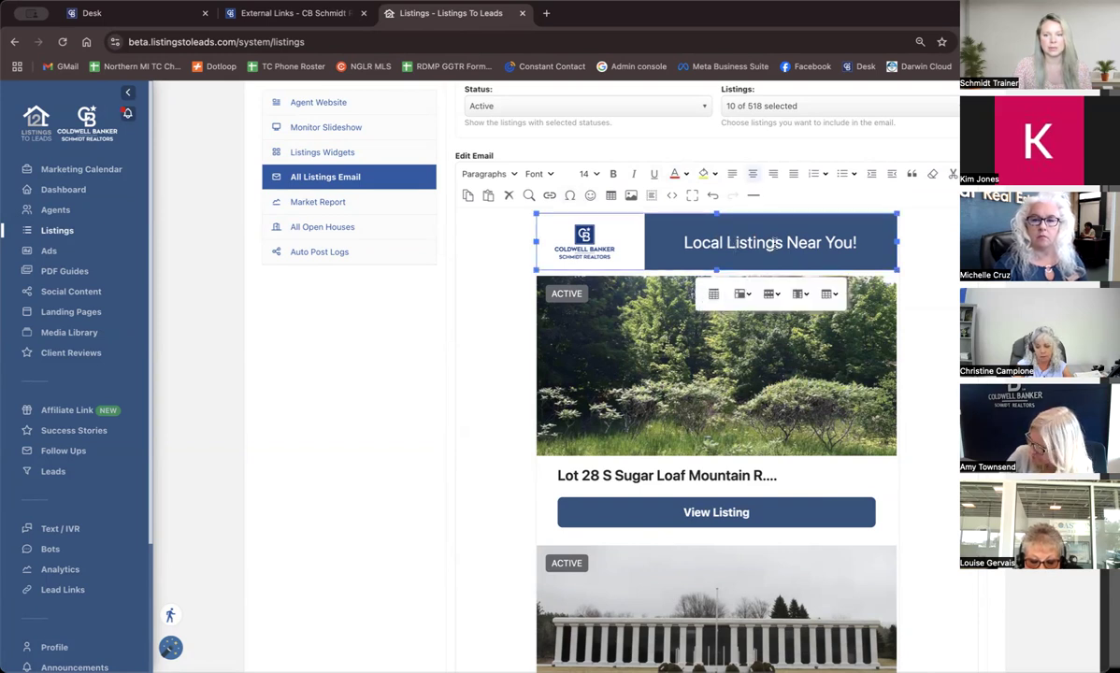
pyautogui.tripleClick(774, 242)
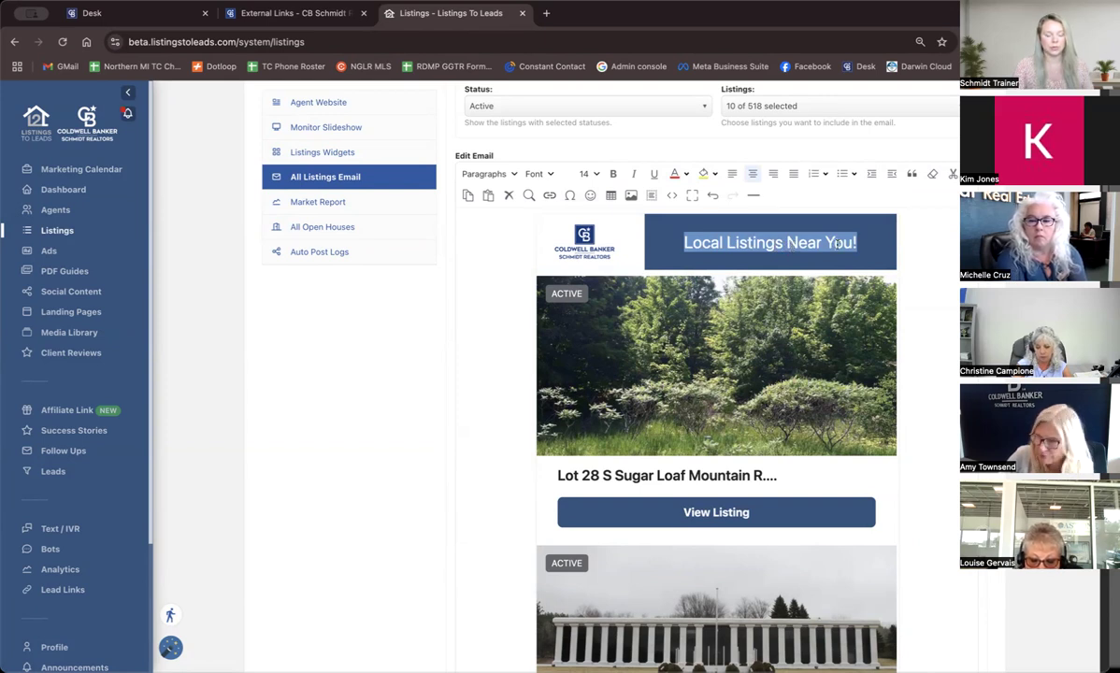
pyautogui.write('Active Listings in yo')
pyautogui.press('BackSpace')
pyautogui.press('BackSpace')
pyautogui.write('Your Area!')
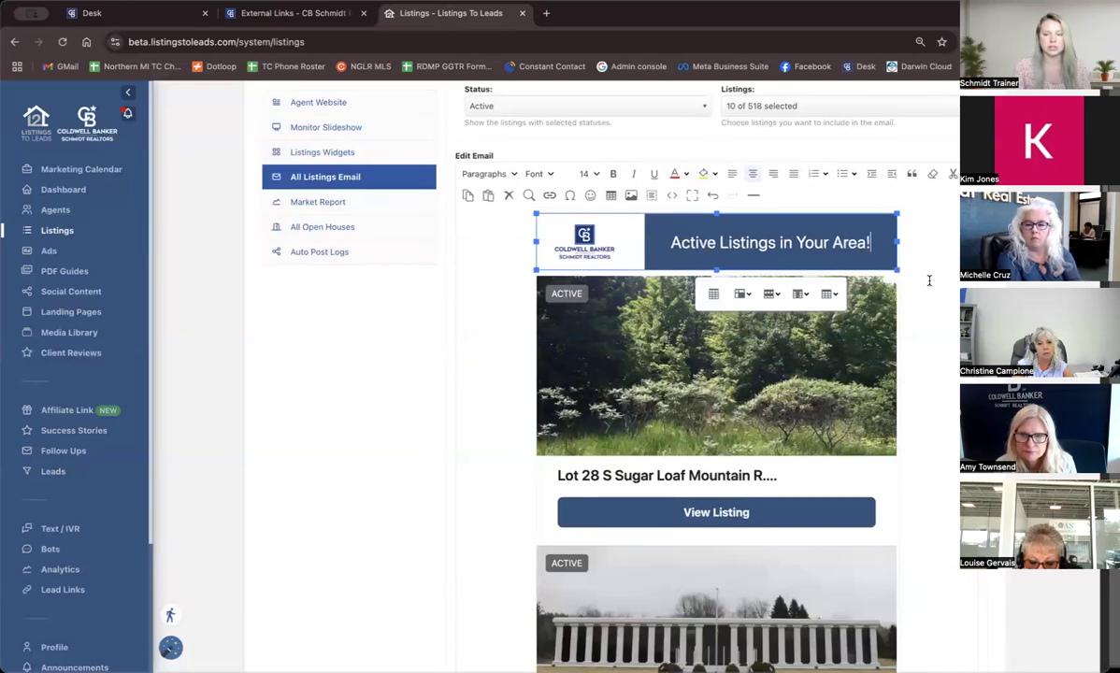
pyautogui.click(930, 280)
# Review the edited email's listing cards, View Listing links and footer contact details, ending back at the header.
pyautogui.scroll(-1, 888, 337)
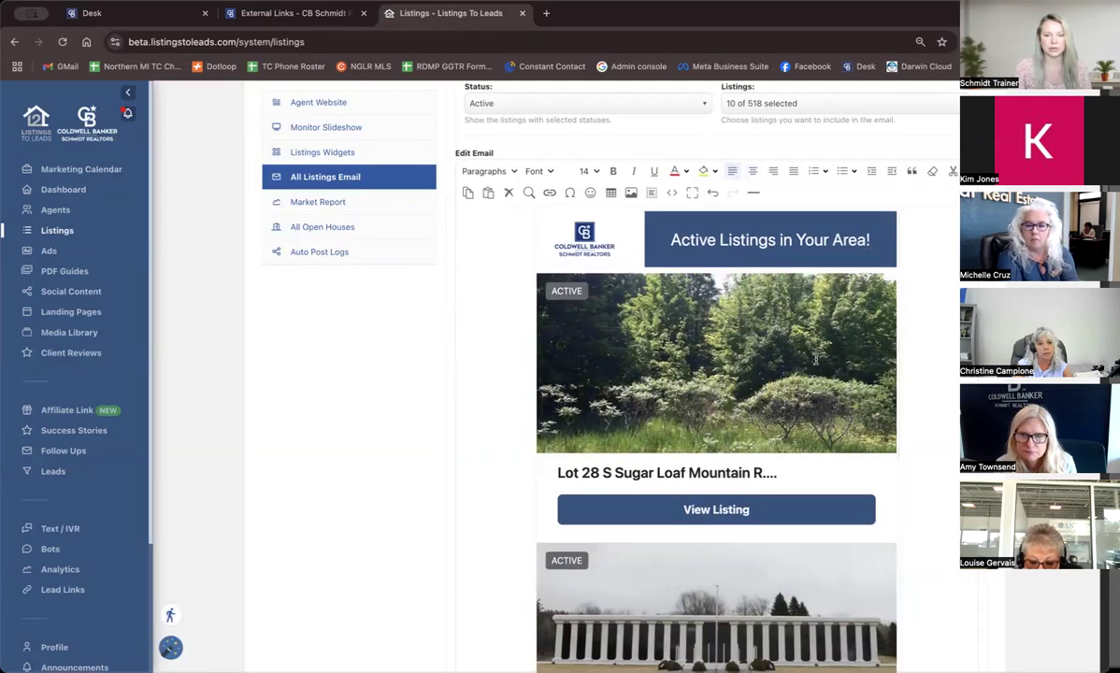
pyautogui.scroll(-3, 816, 359)
pyautogui.click(732, 374)
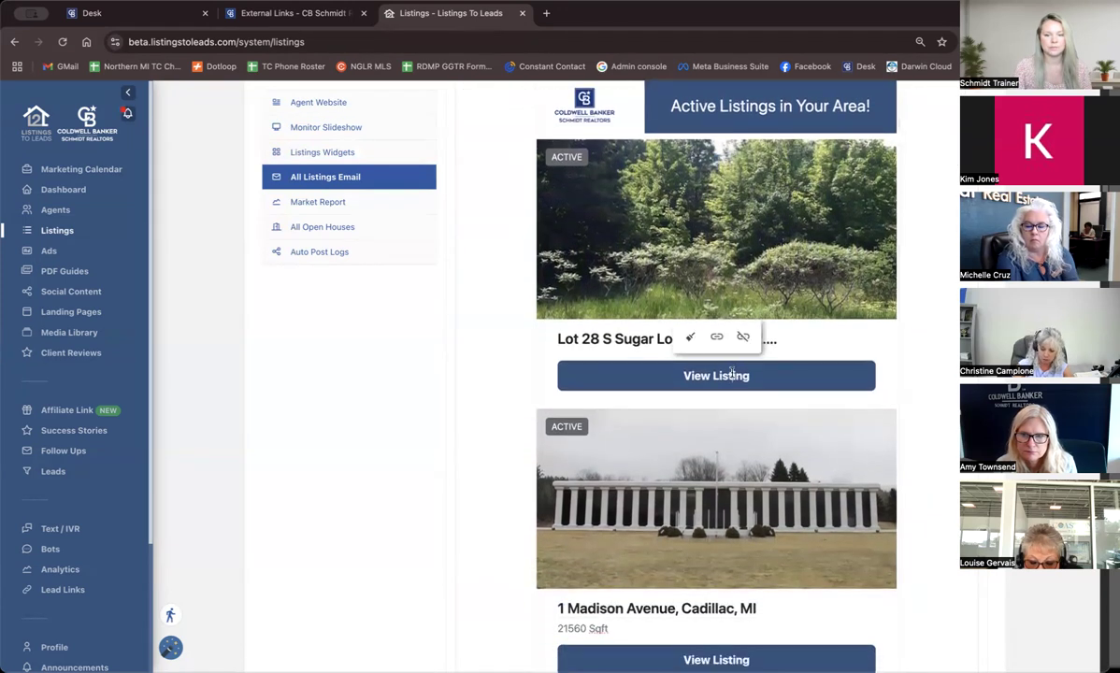
pyautogui.scroll(-1, 753, 376)
pyautogui.scroll(-1, 751, 375)
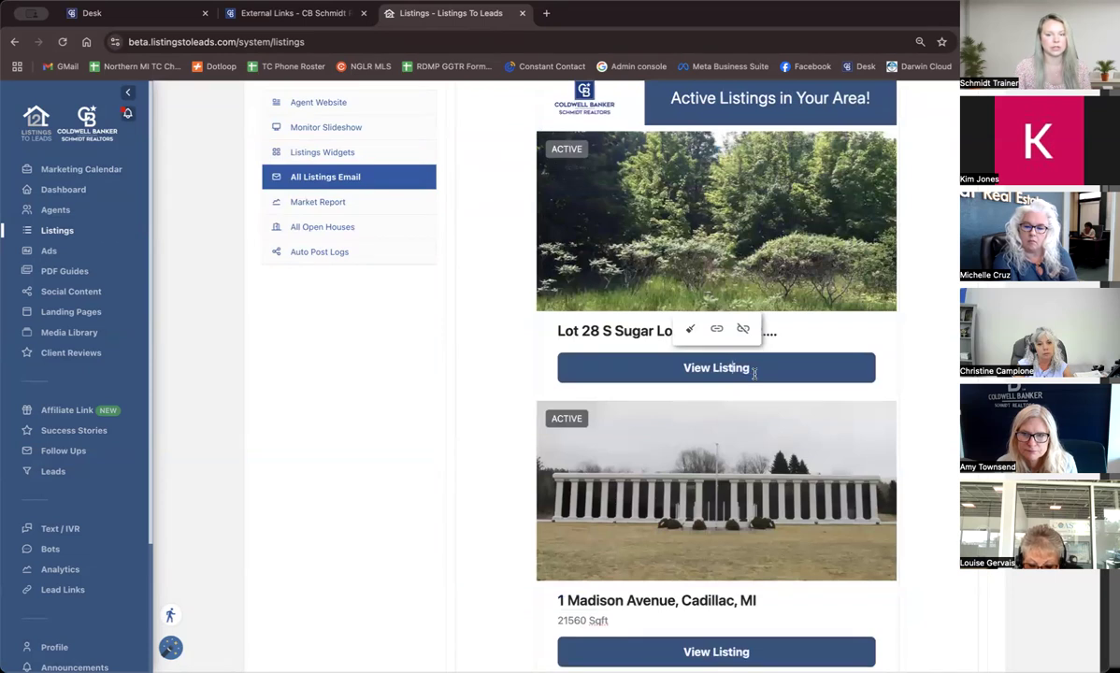
pyautogui.scroll(-3, 754, 374)
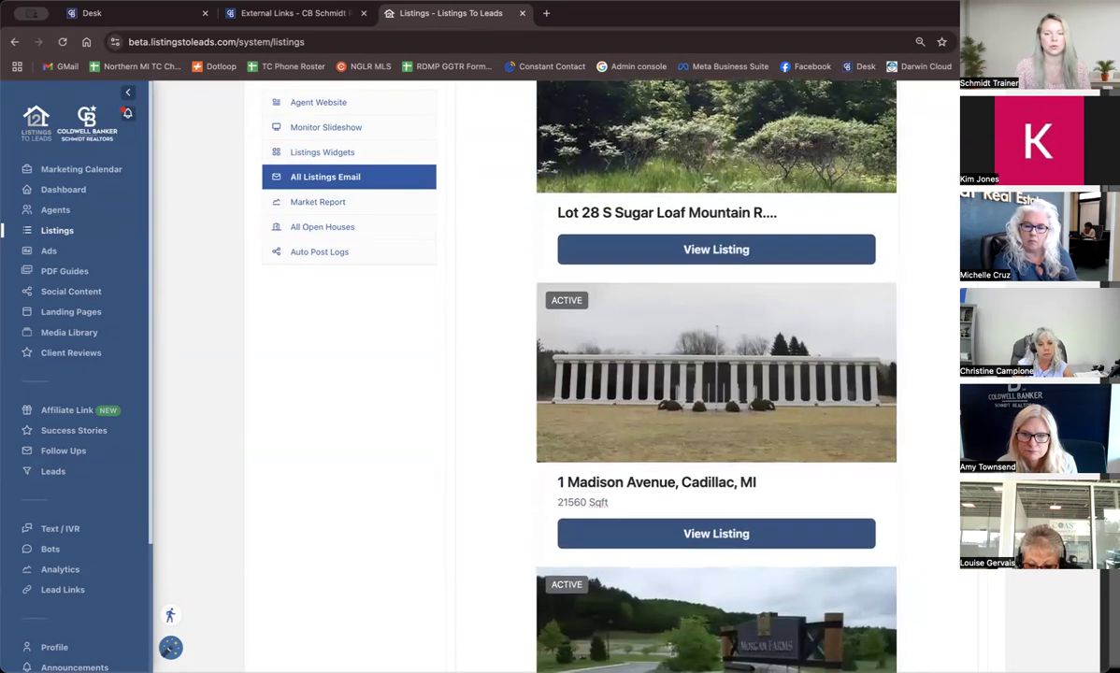
pyautogui.scroll(-5, 716, 374)
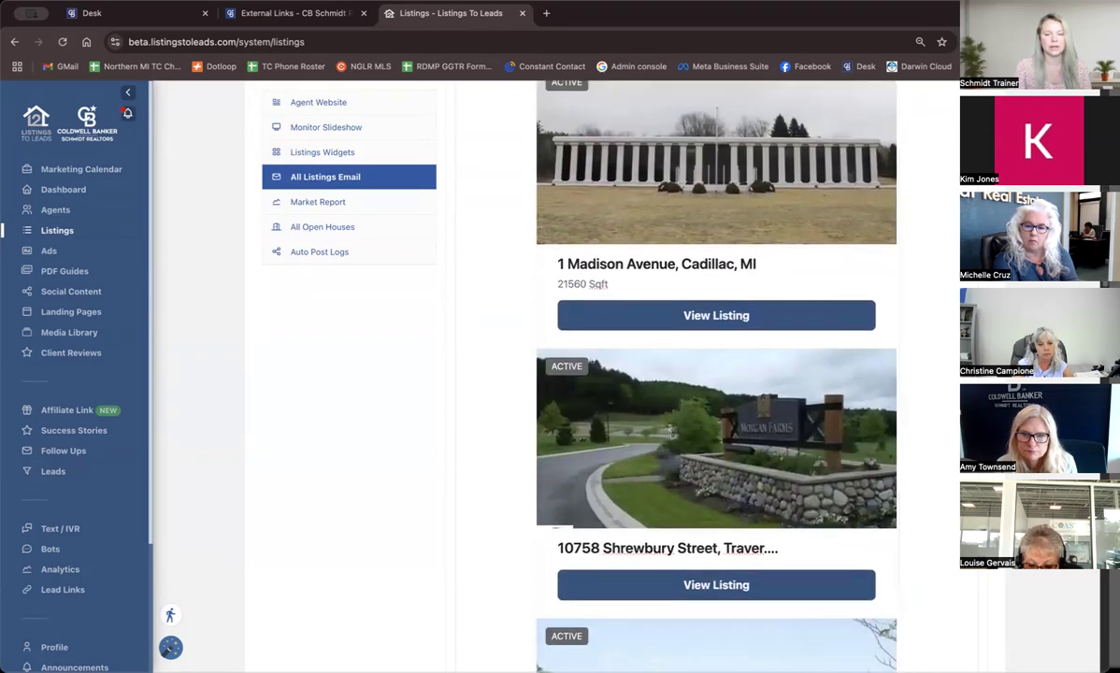
pyautogui.scroll(-7, 717, 374)
pyautogui.scroll(-17, 716, 374)
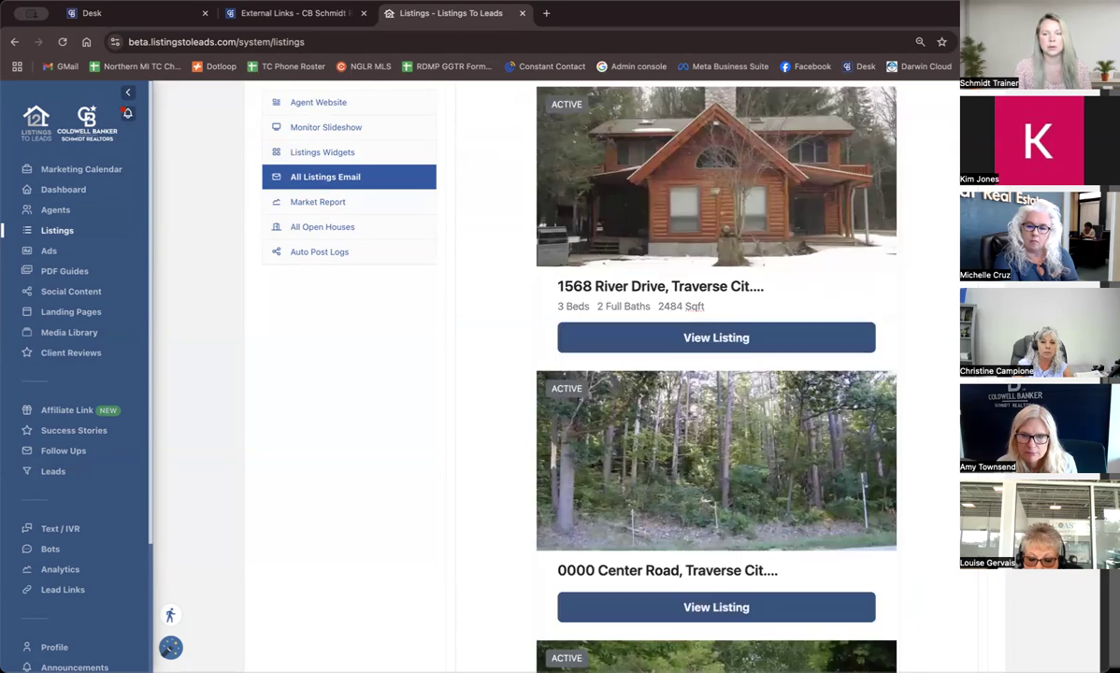
pyautogui.scroll(-12, 716, 374)
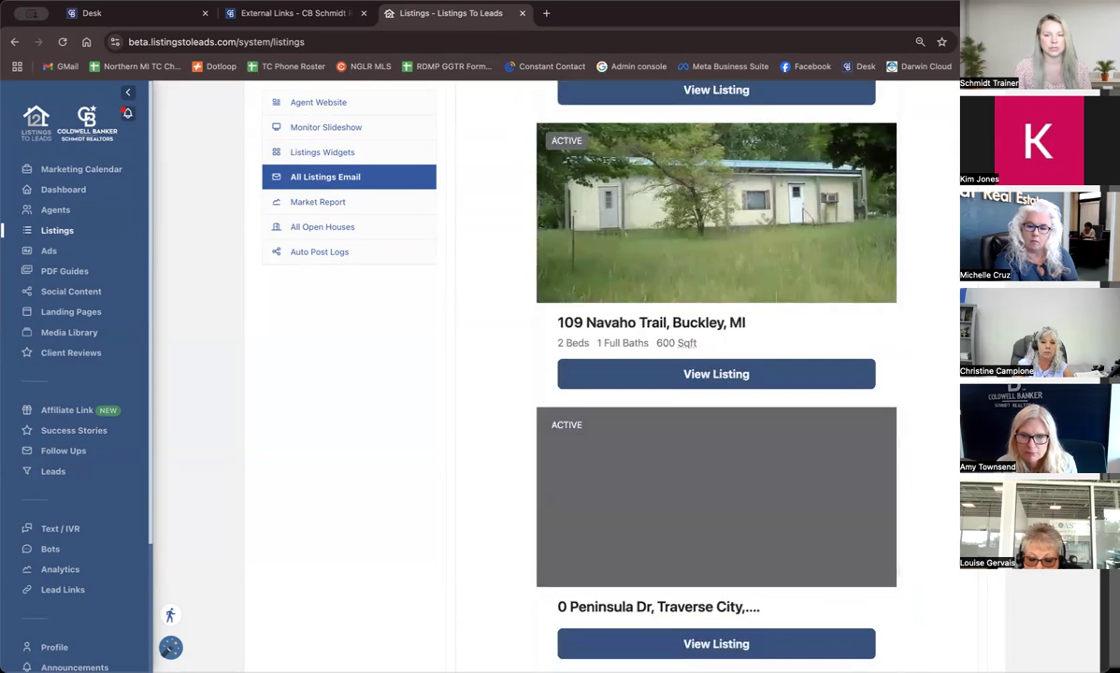
pyautogui.scroll(-9, 717, 374)
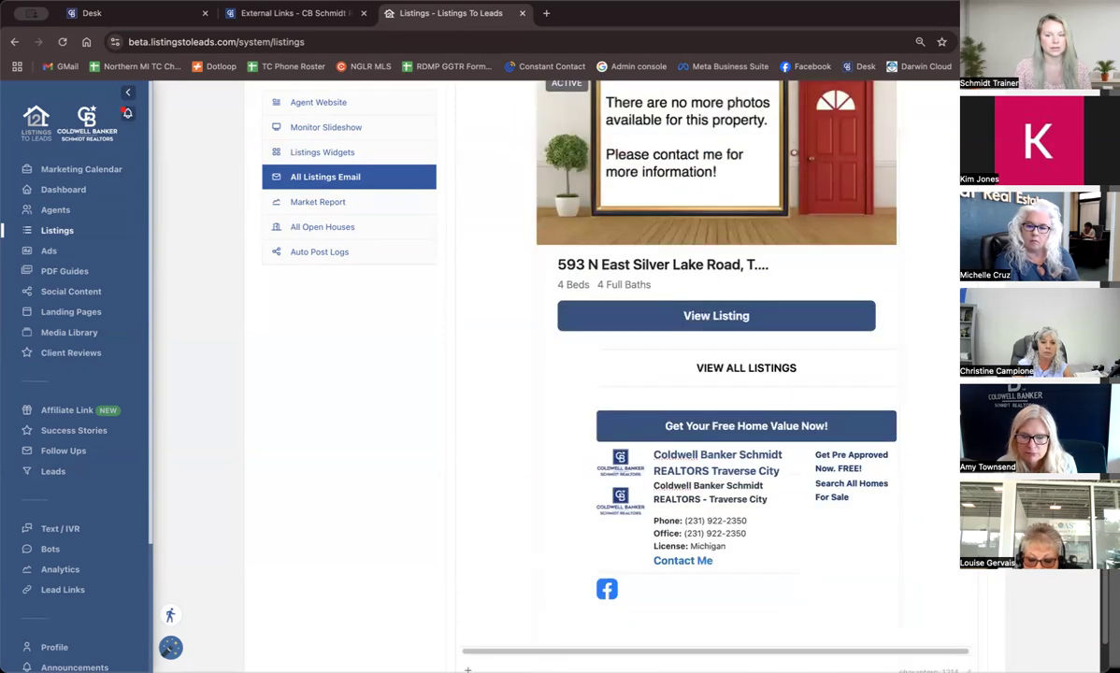
pyautogui.scroll(12, 716, 374)
pyautogui.scroll(20, 716, 374)
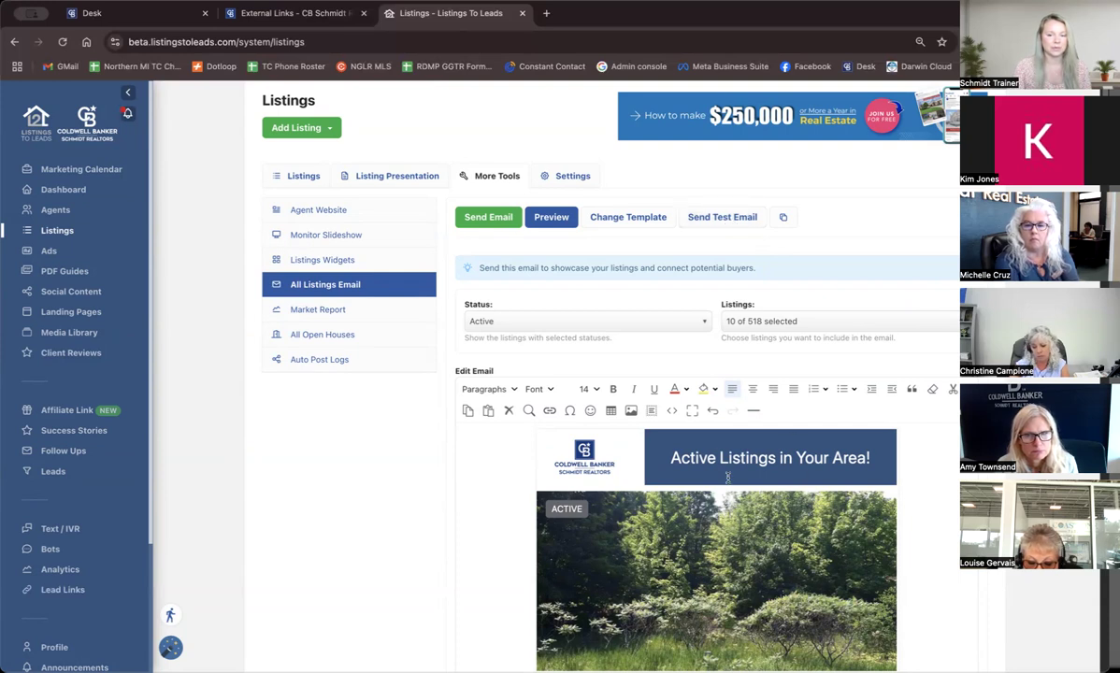
# Open the test email form, remove the prefilled recipient and cancel without sending.
pyautogui.click(723, 220)
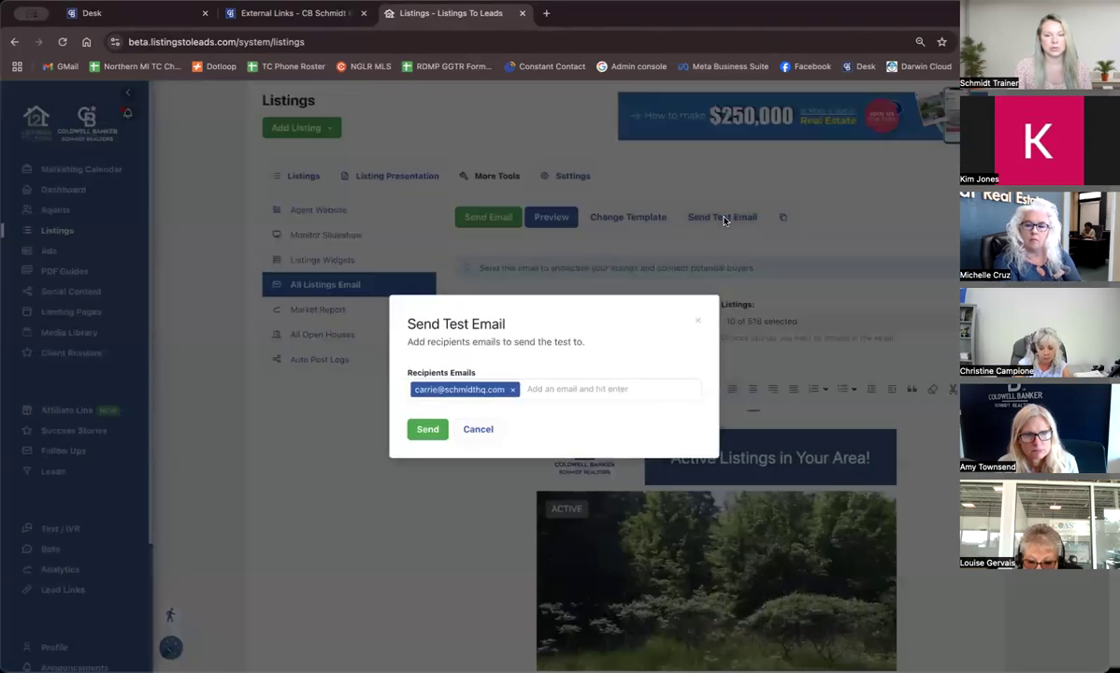
pyautogui.click(513, 389)
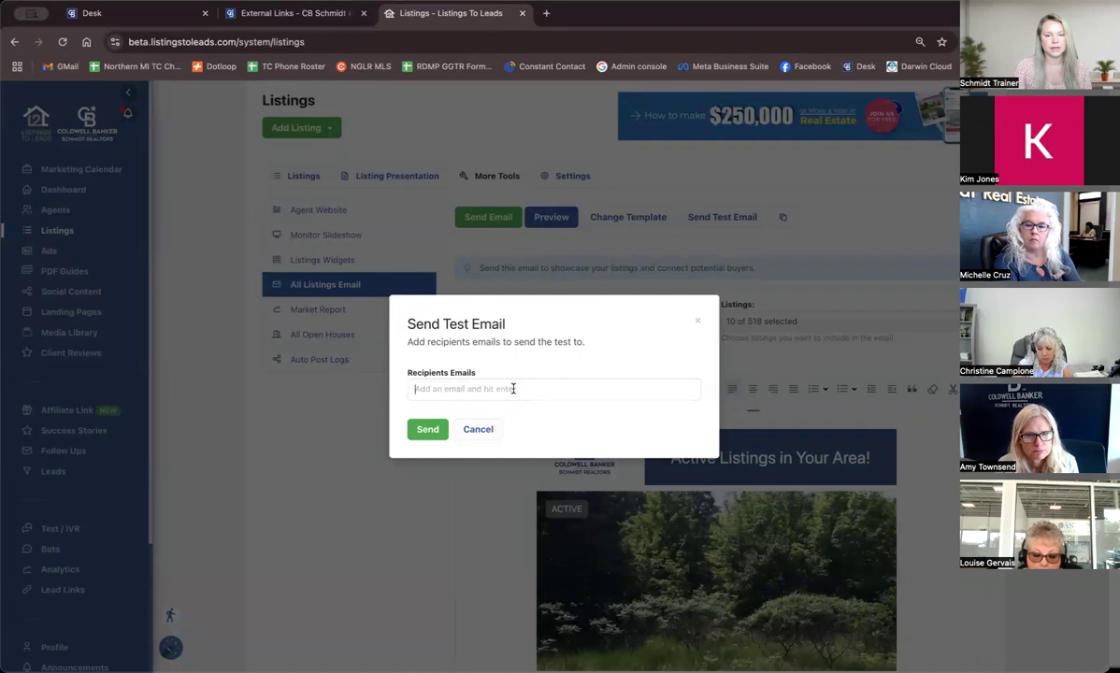
pyautogui.click(484, 429)
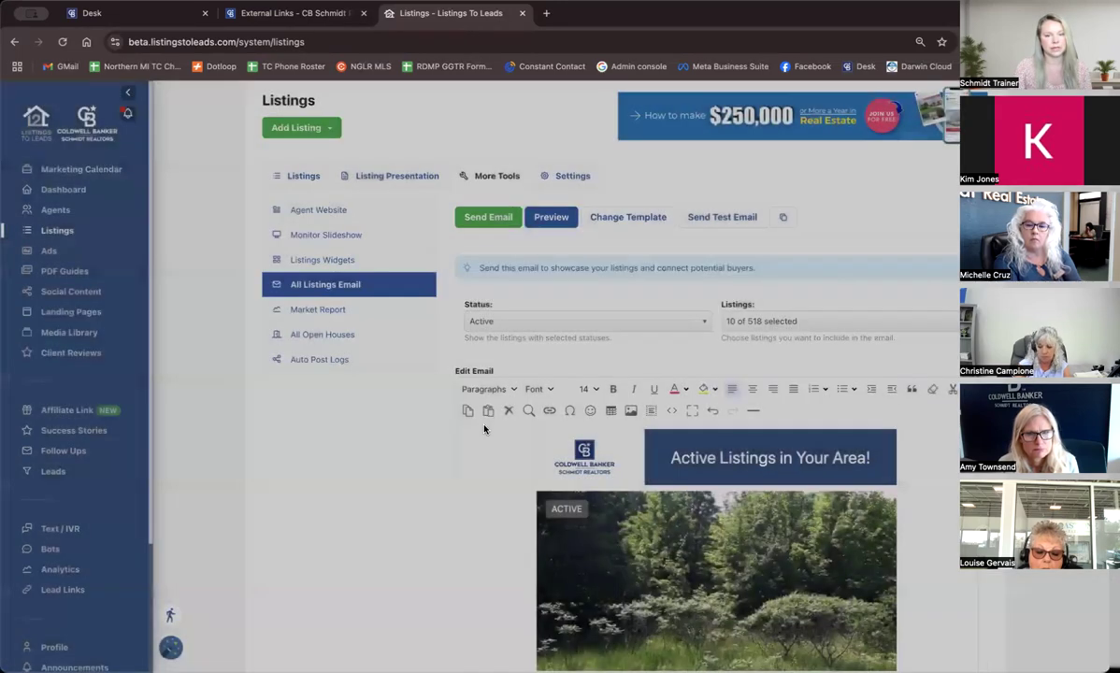
# Open the Send All Listings Email form, check the contact lists available as recipients and cancel without sending.
pyautogui.click(485, 218)
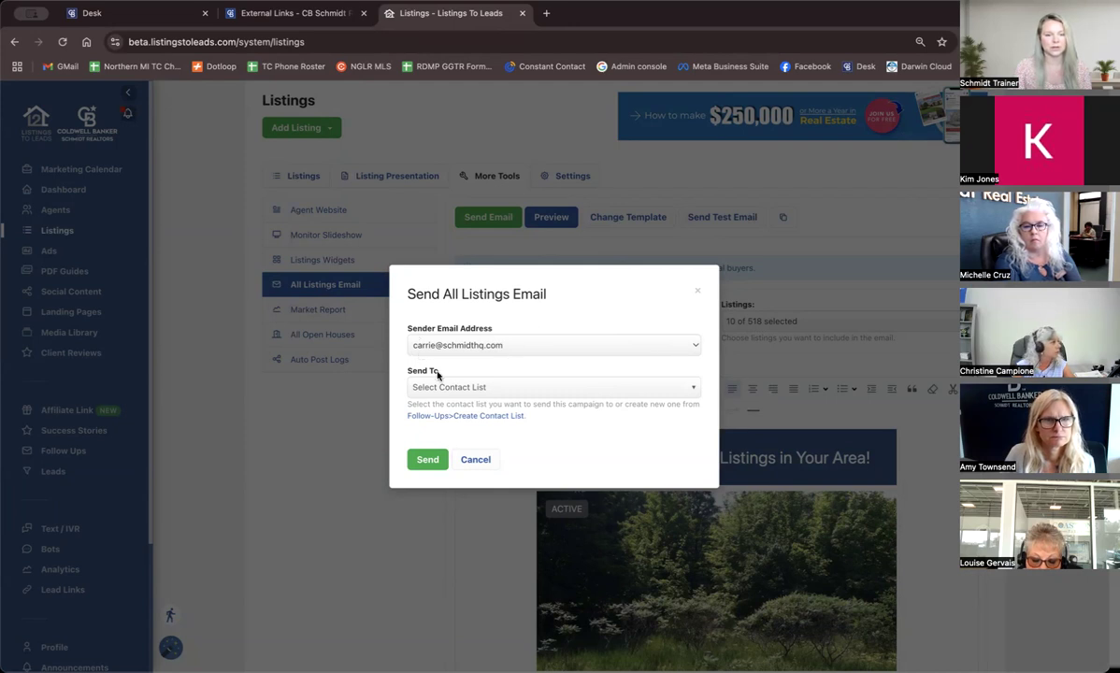
pyautogui.click(539, 394)
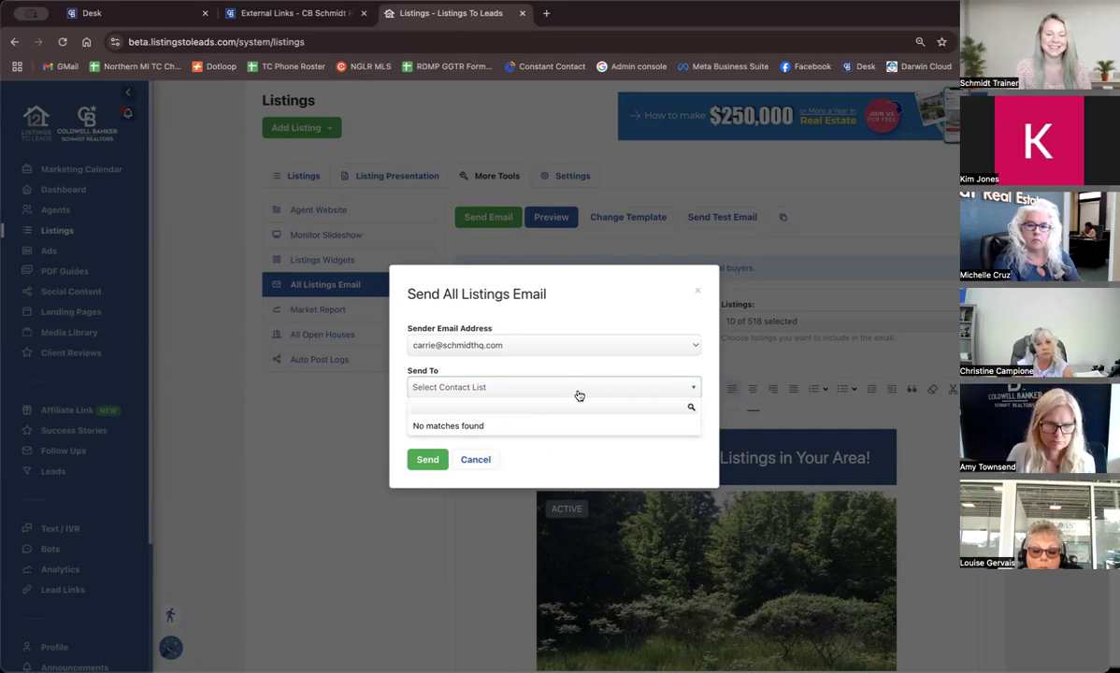
pyautogui.click(578, 394)
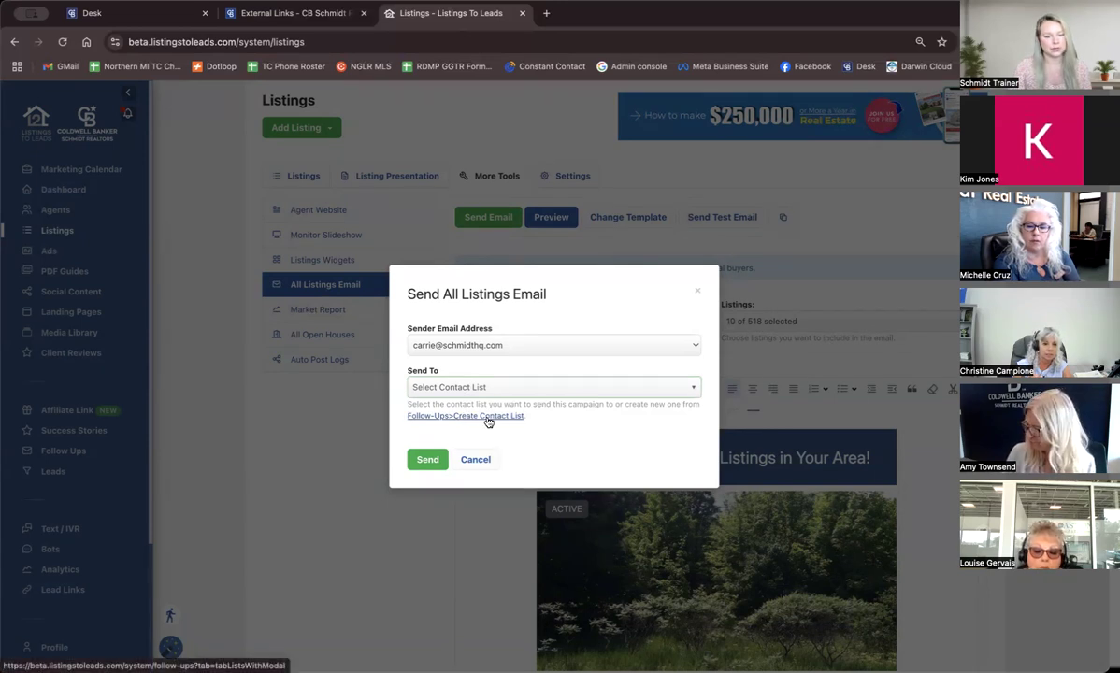
pyautogui.click(475, 459)
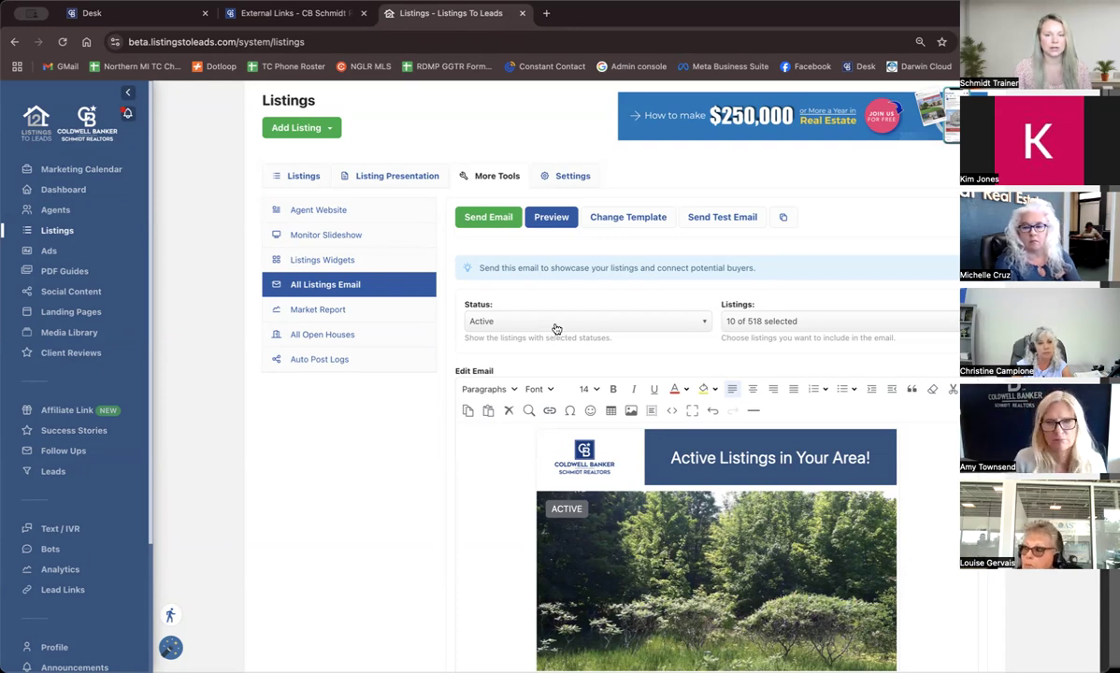
# Check which listing statuses the email can be filtered by and close the choices without changing the selection.
pyautogui.click(504, 322)
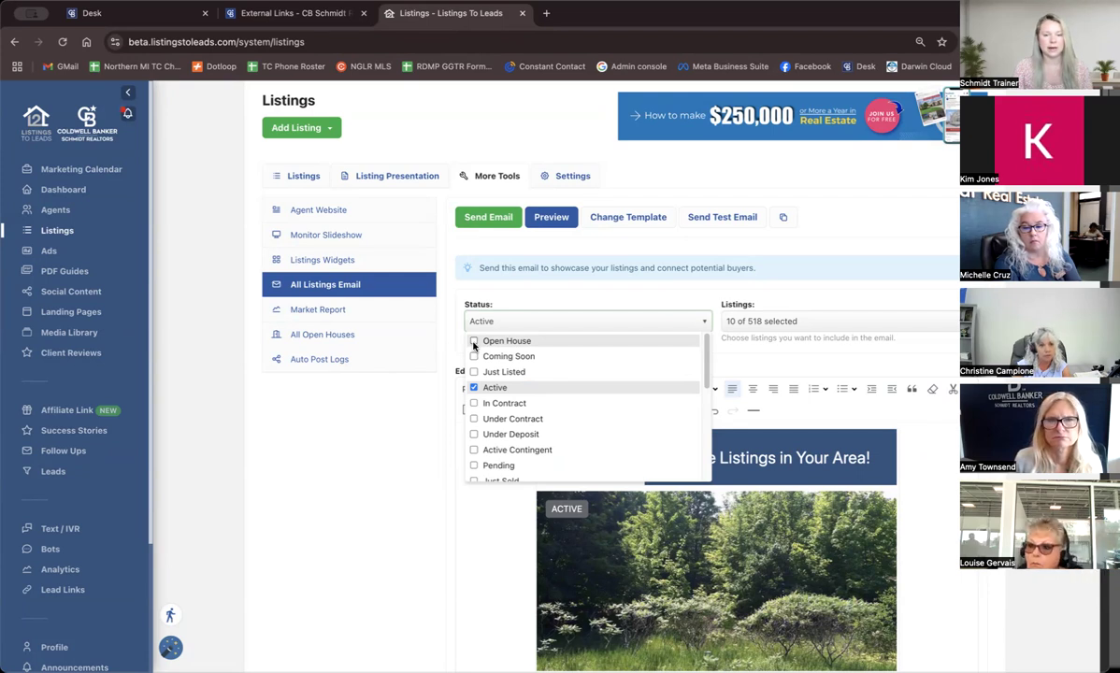
pyautogui.click(355, 423)
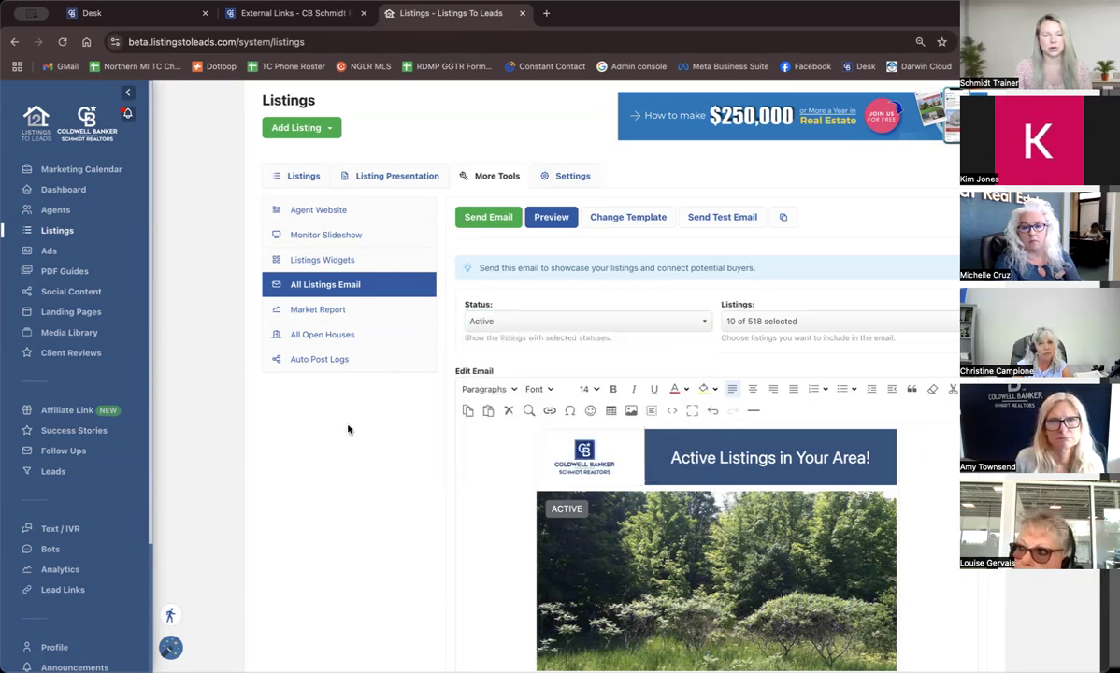